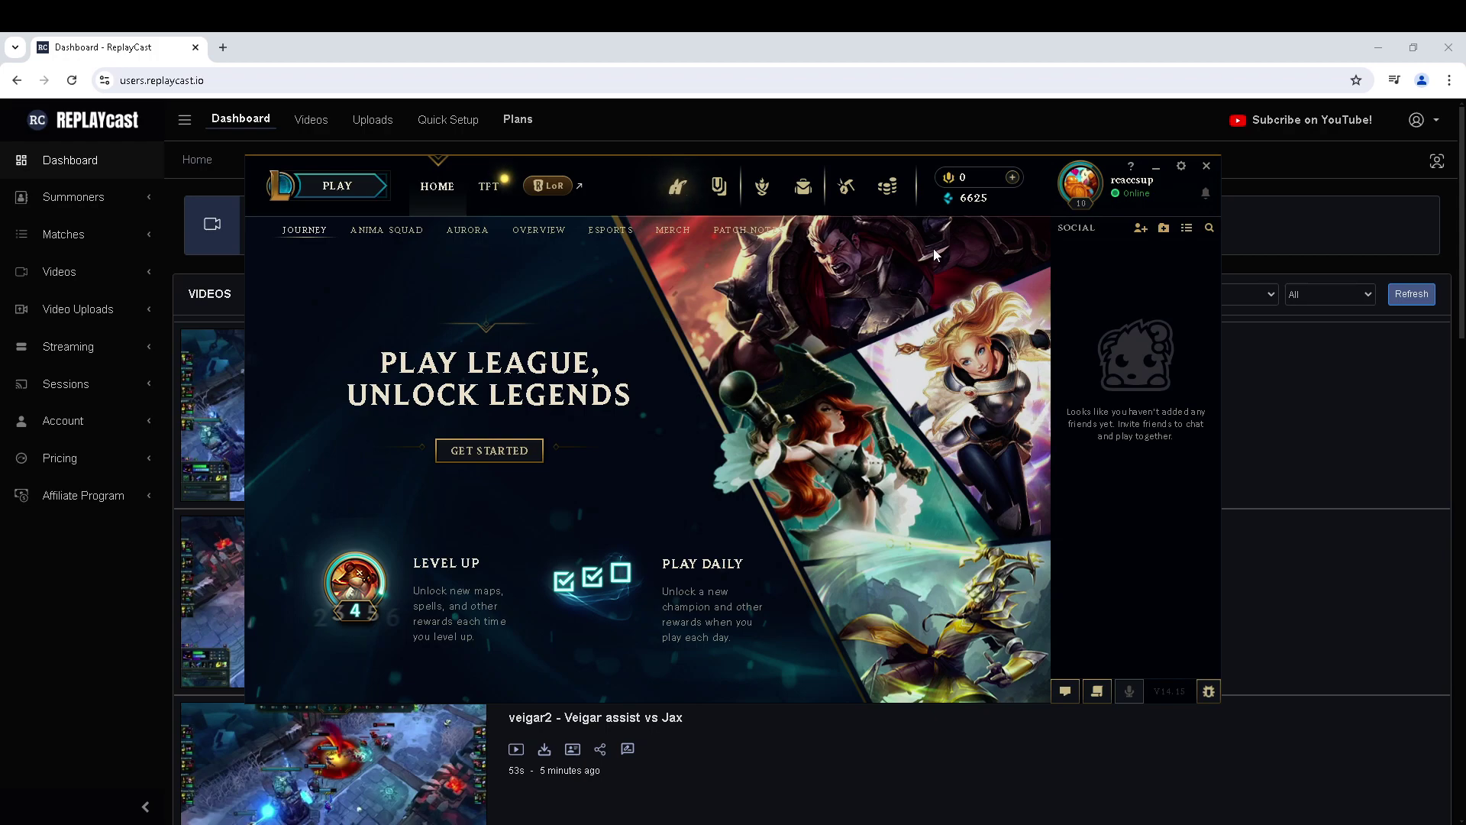
Step: Download the ARAM defeat replay from Match History and close the League client
{"action": "left_click", "coordinate": [1076, 195]}
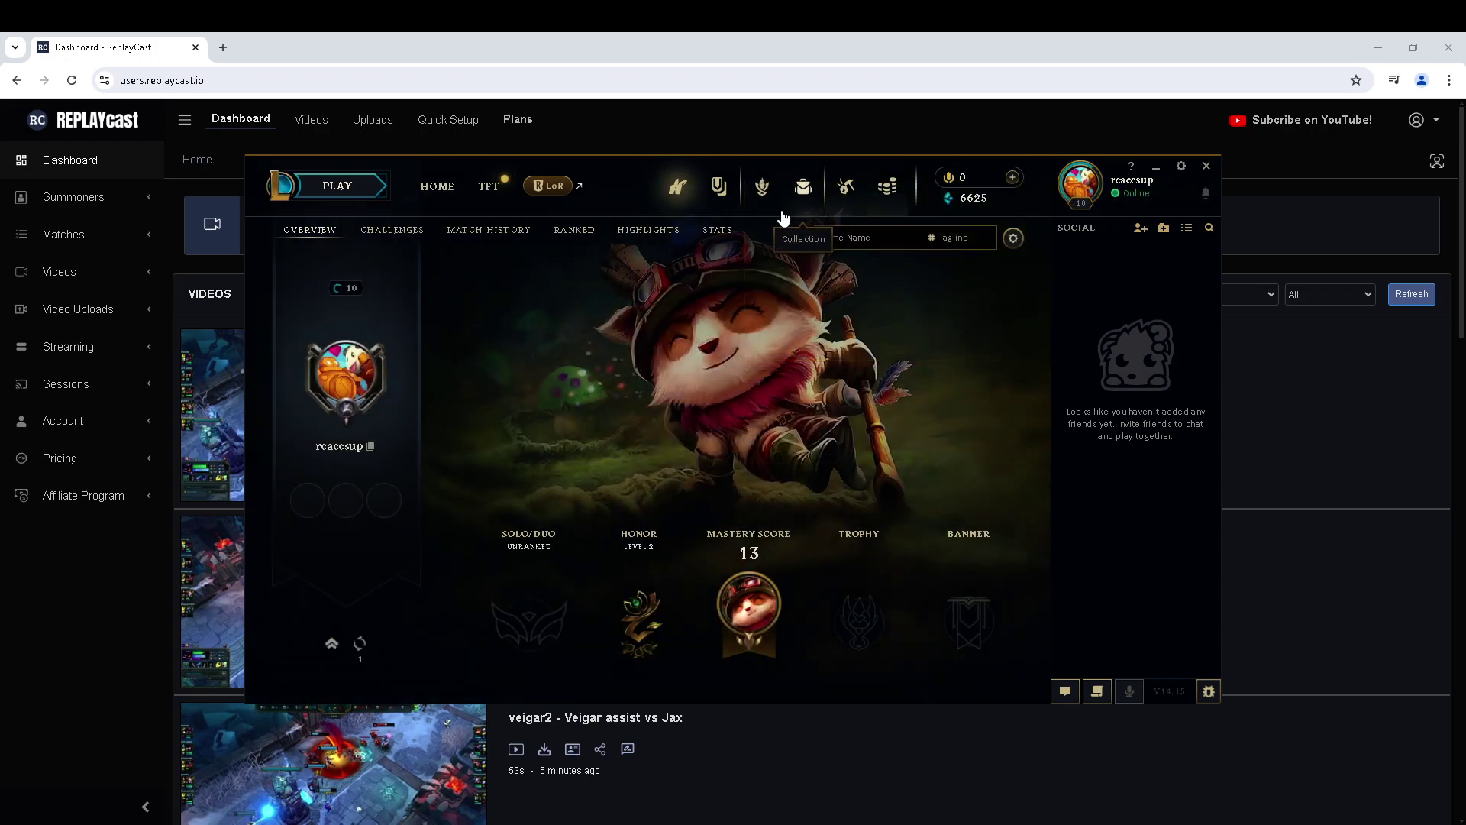
{"action": "left_click", "coordinate": [491, 230]}
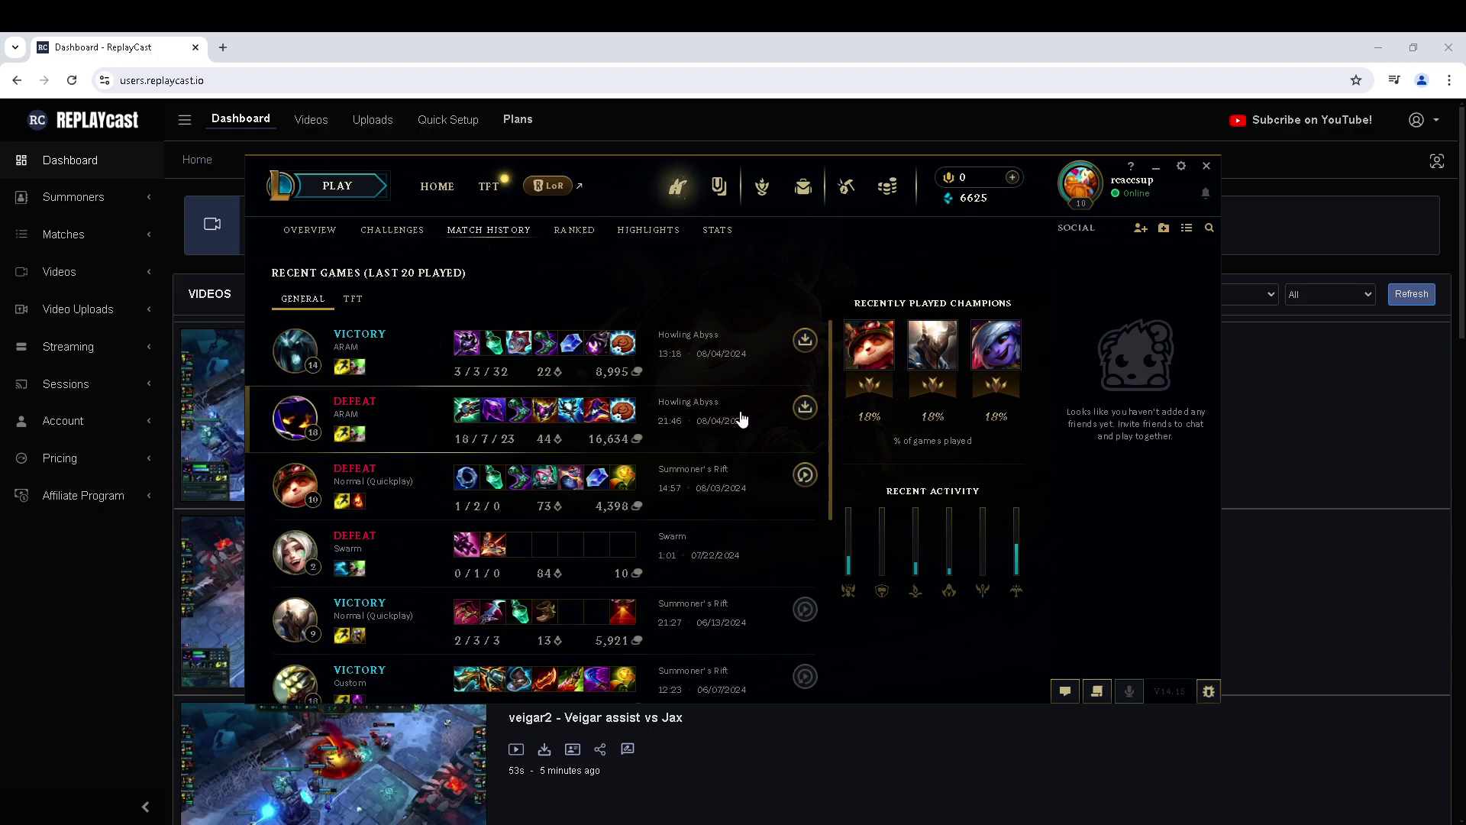
{"action": "left_click", "coordinate": [803, 409]}
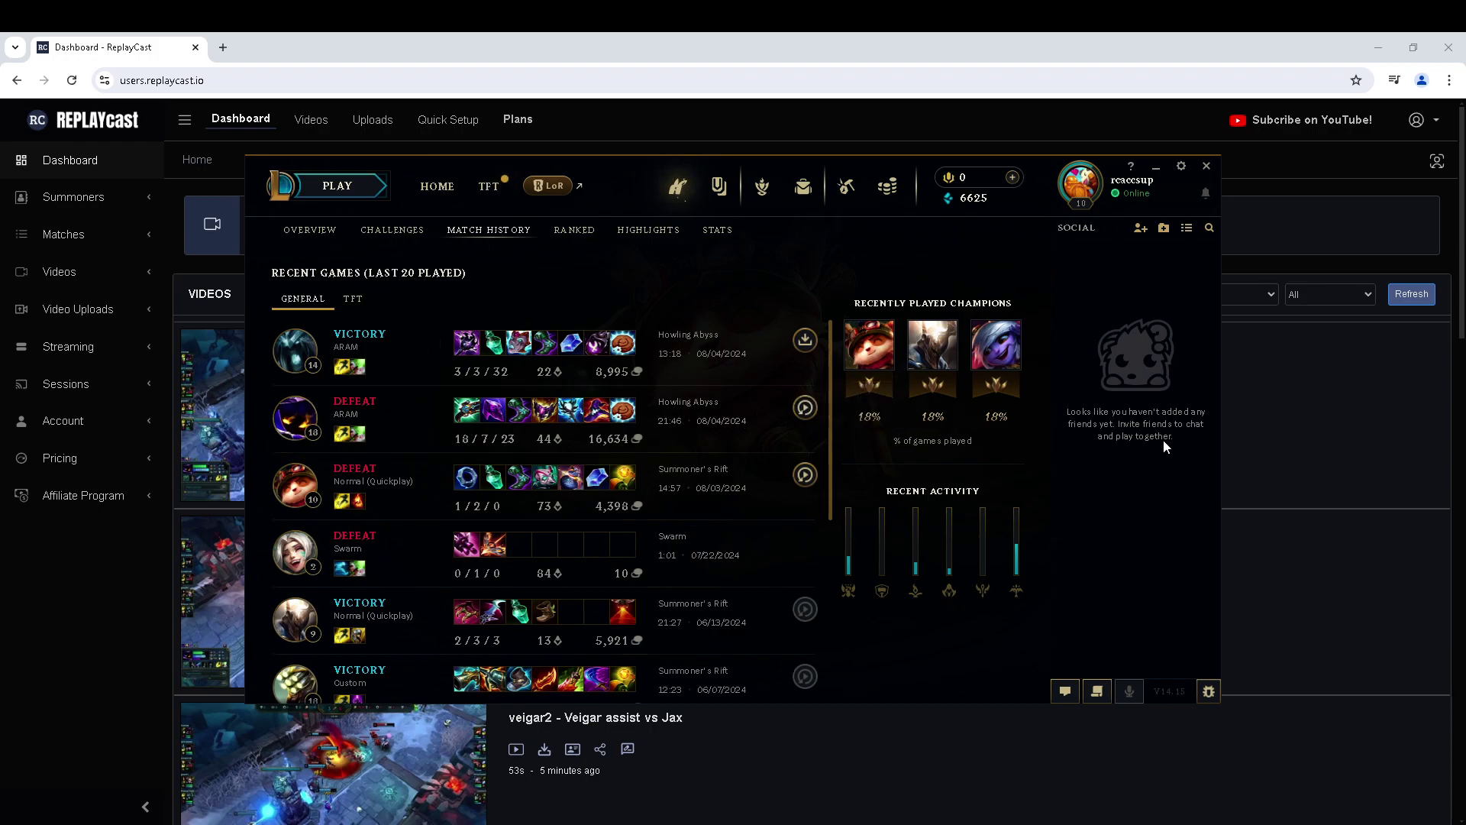
{"action": "left_click", "coordinate": [1242, 422]}
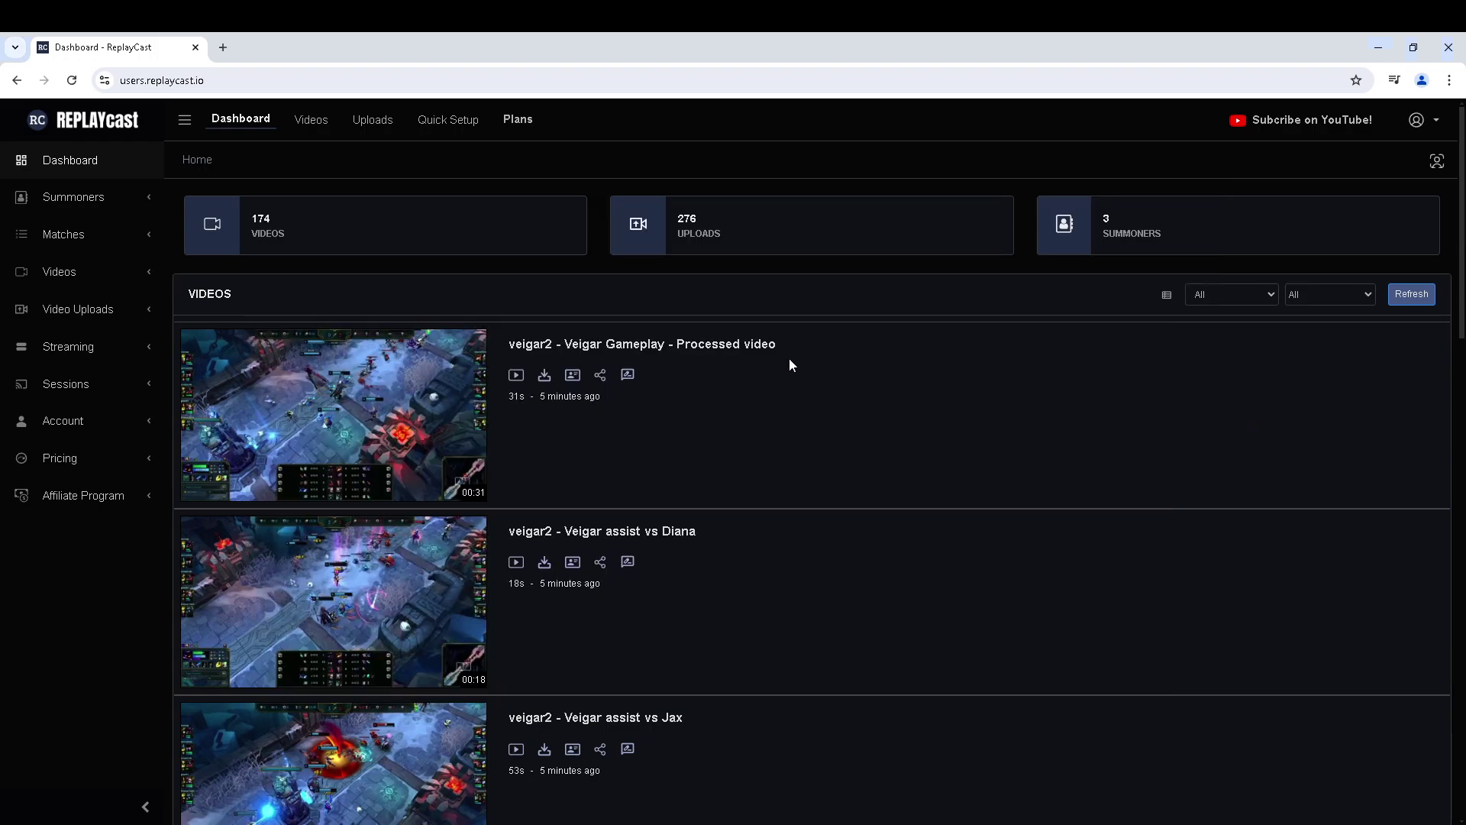
Step: Expand Matches in the sidebar and go to the Upload Replay page
{"action": "left_click", "coordinate": [125, 243]}
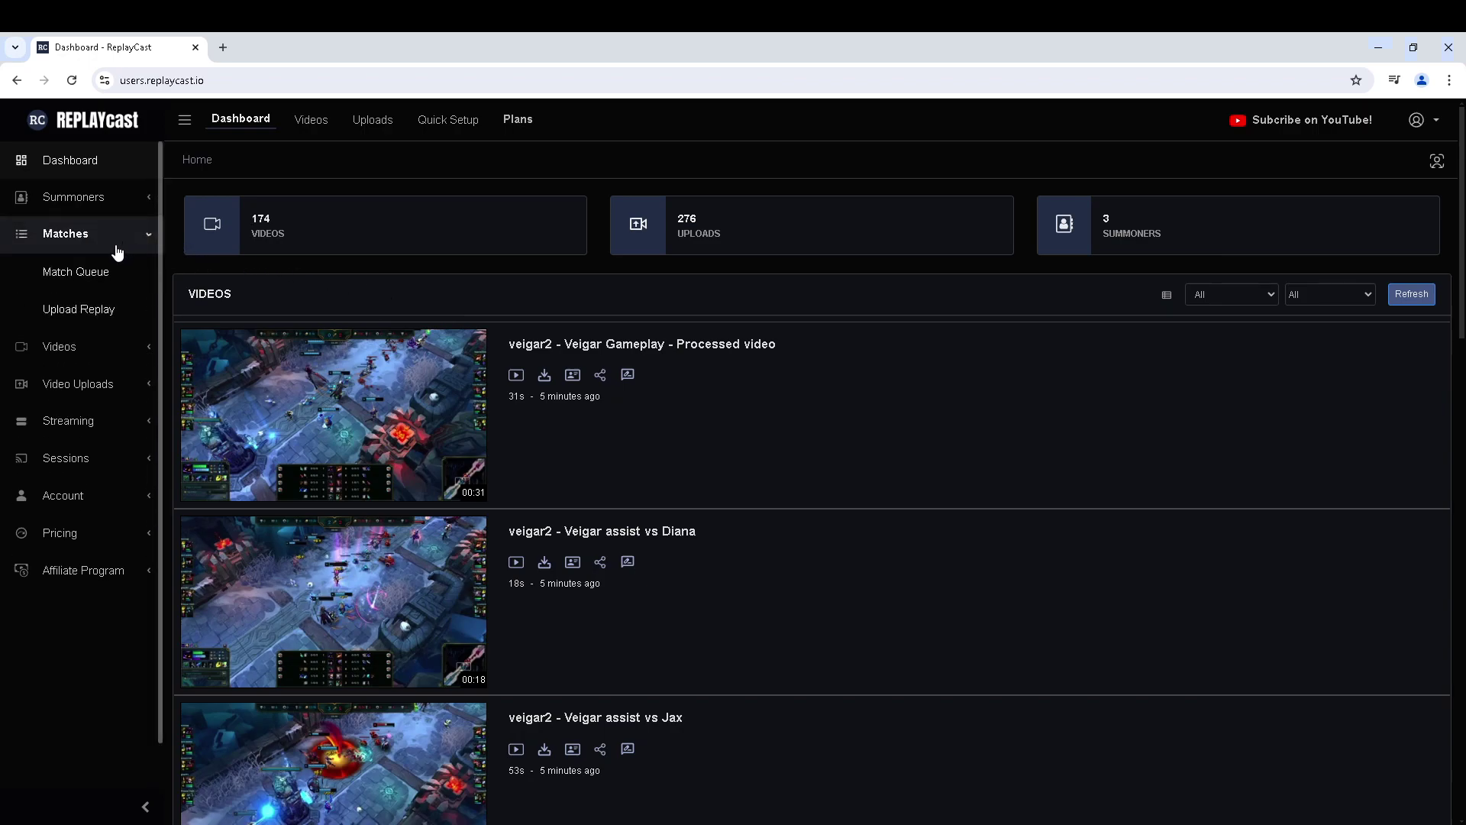
{"action": "left_click", "coordinate": [94, 312]}
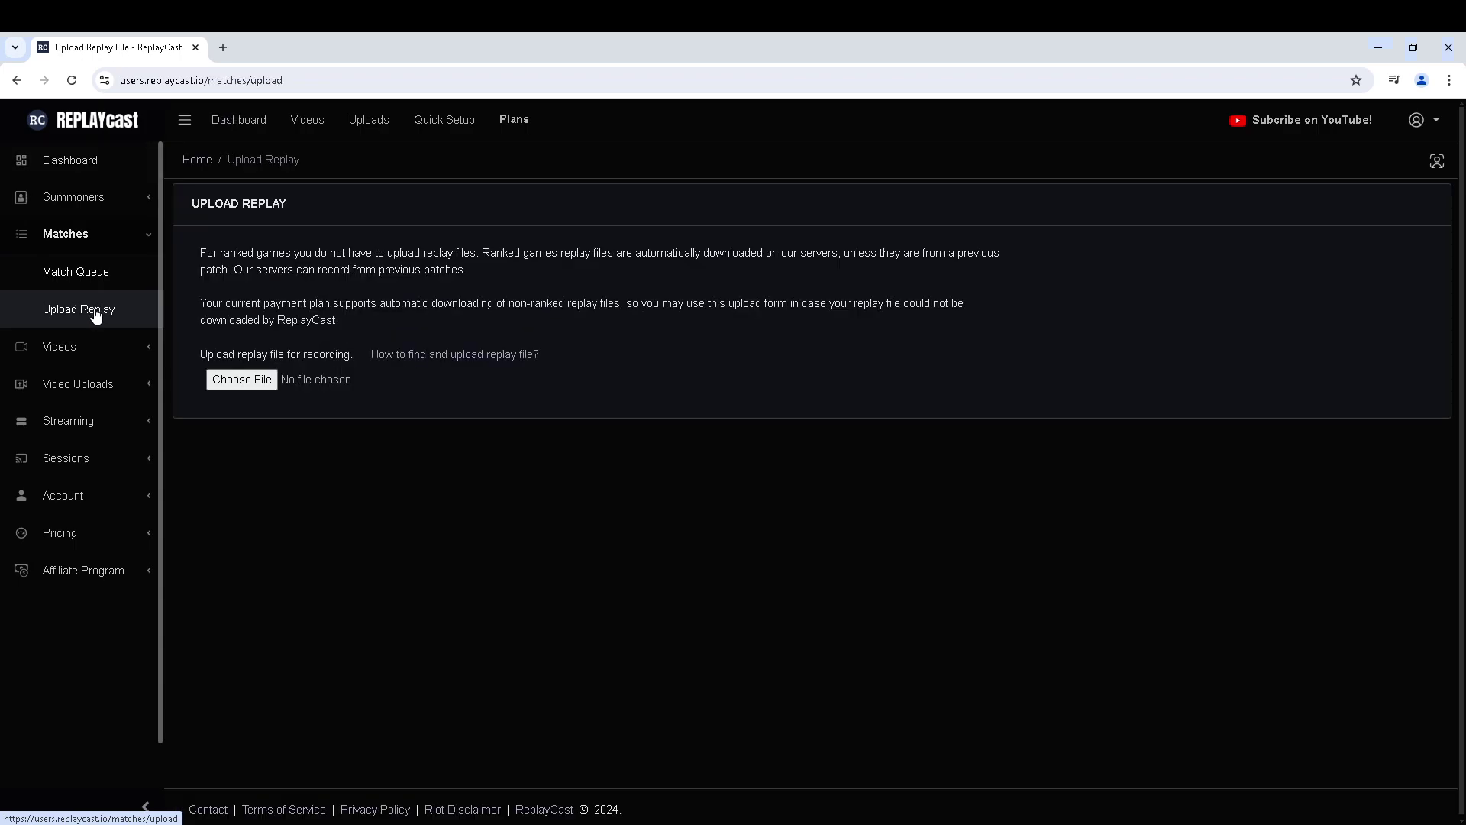
Step: Browse to This PC > Documents > League of Legends > Replays in the file picker
{"action": "left_click", "coordinate": [242, 381]}
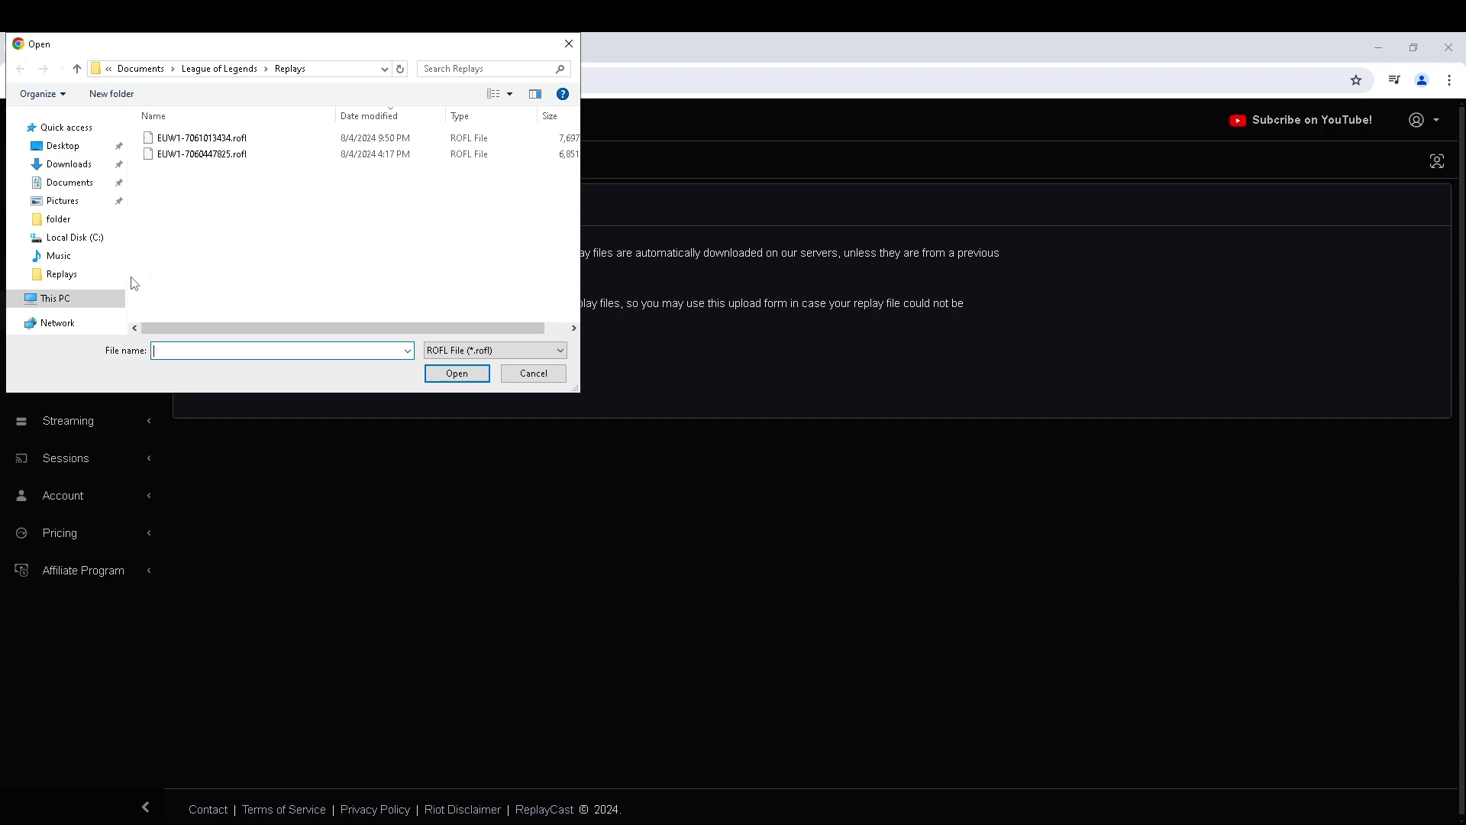
{"action": "left_click", "coordinate": [57, 300]}
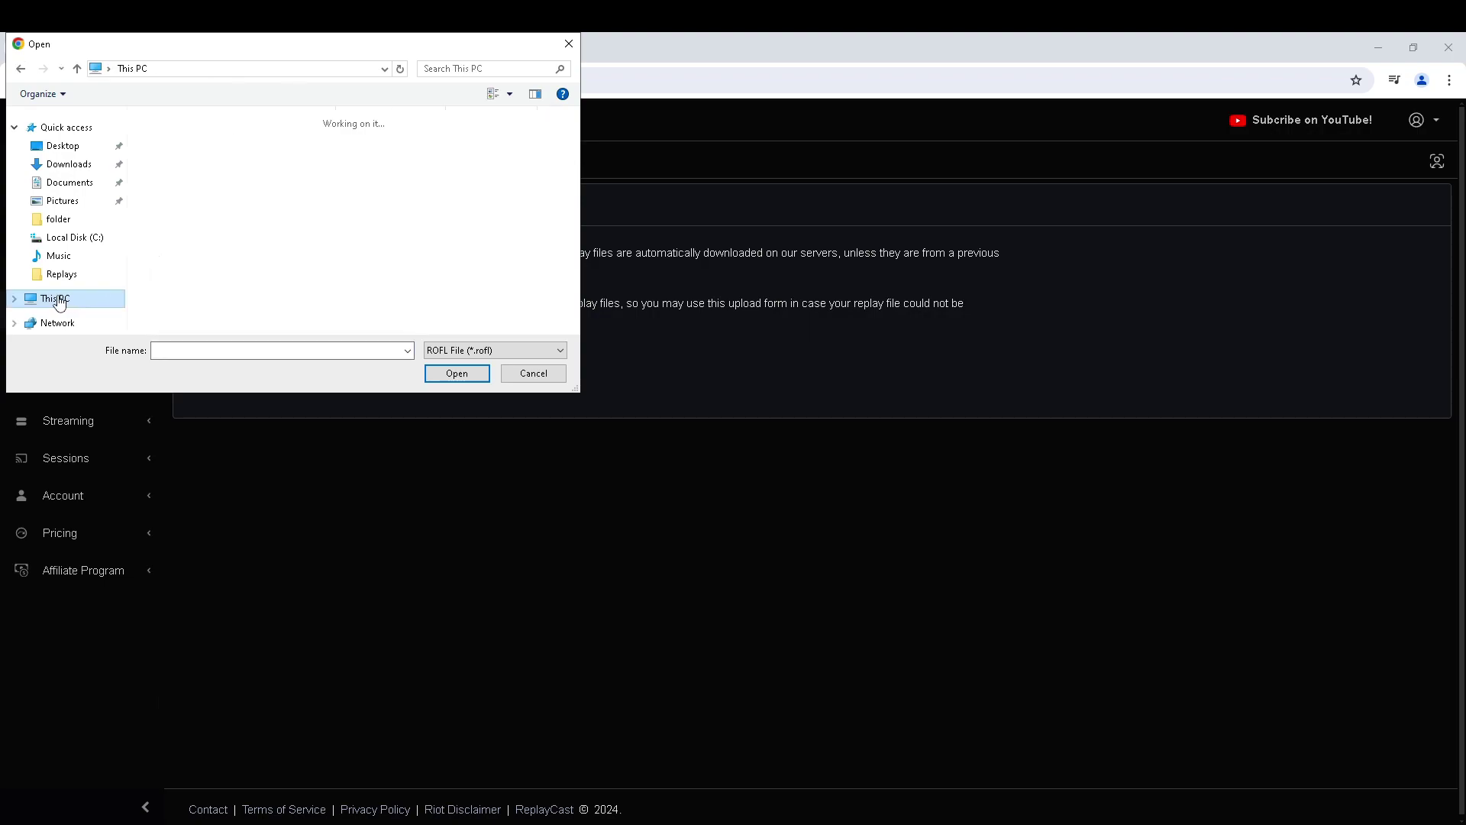
{"action": "double_click", "coordinate": [227, 192]}
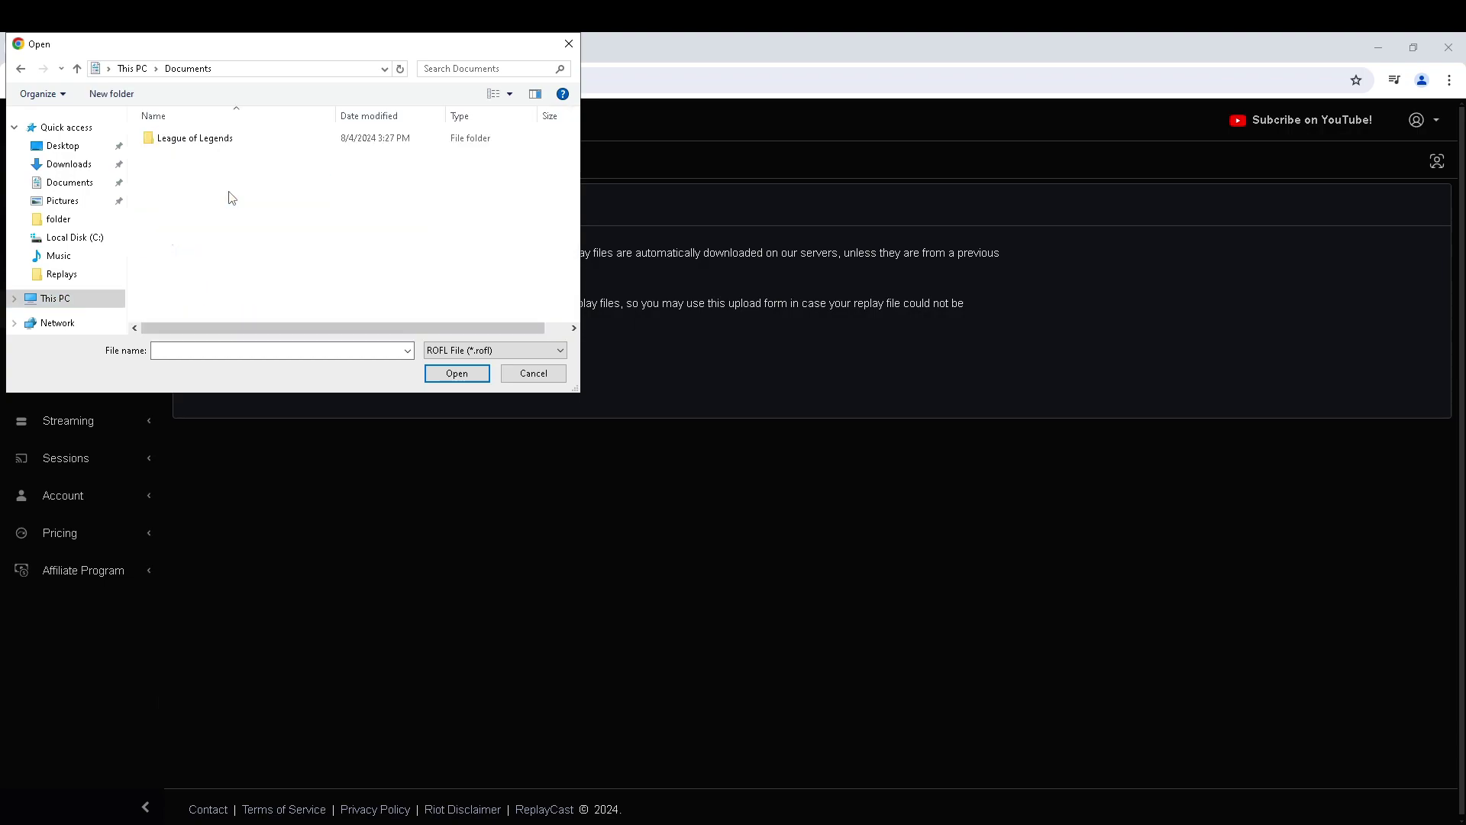
{"action": "double_click", "coordinate": [231, 144]}
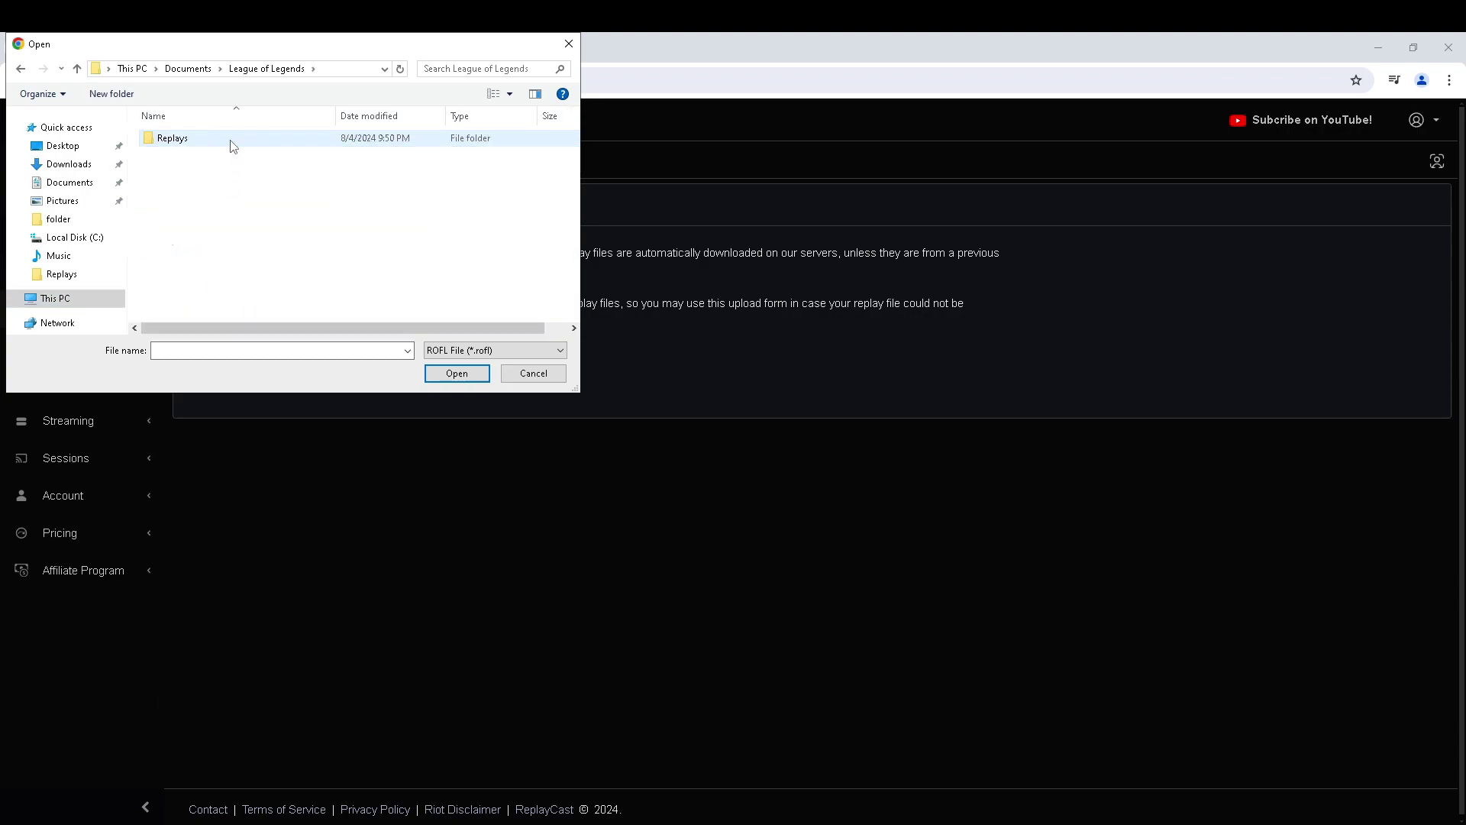
{"action": "double_click", "coordinate": [178, 149]}
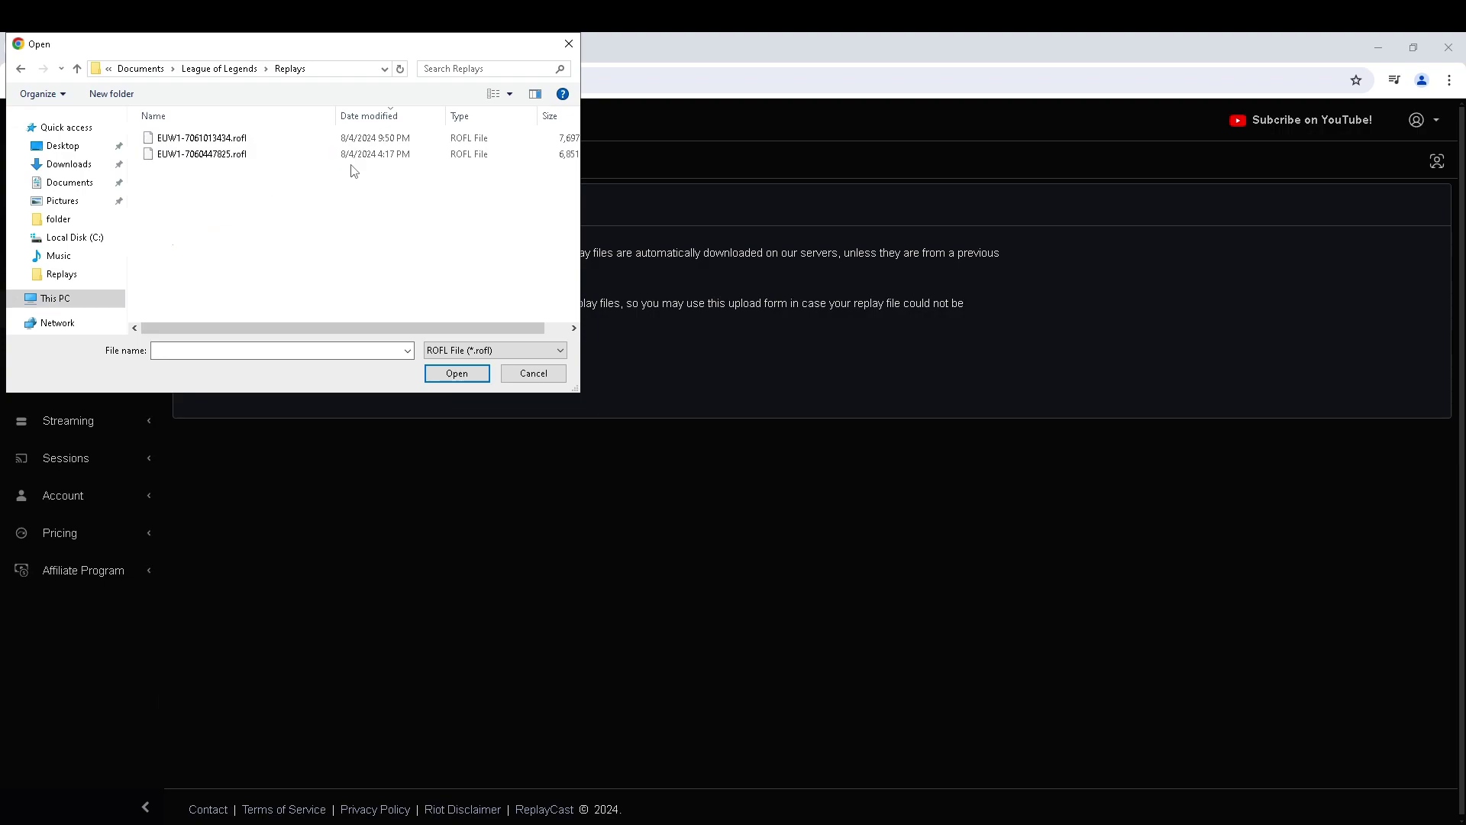
Step: Sort replays newest first and upload EUW1-7061013434.rofl
{"action": "left_click", "coordinate": [383, 119]}
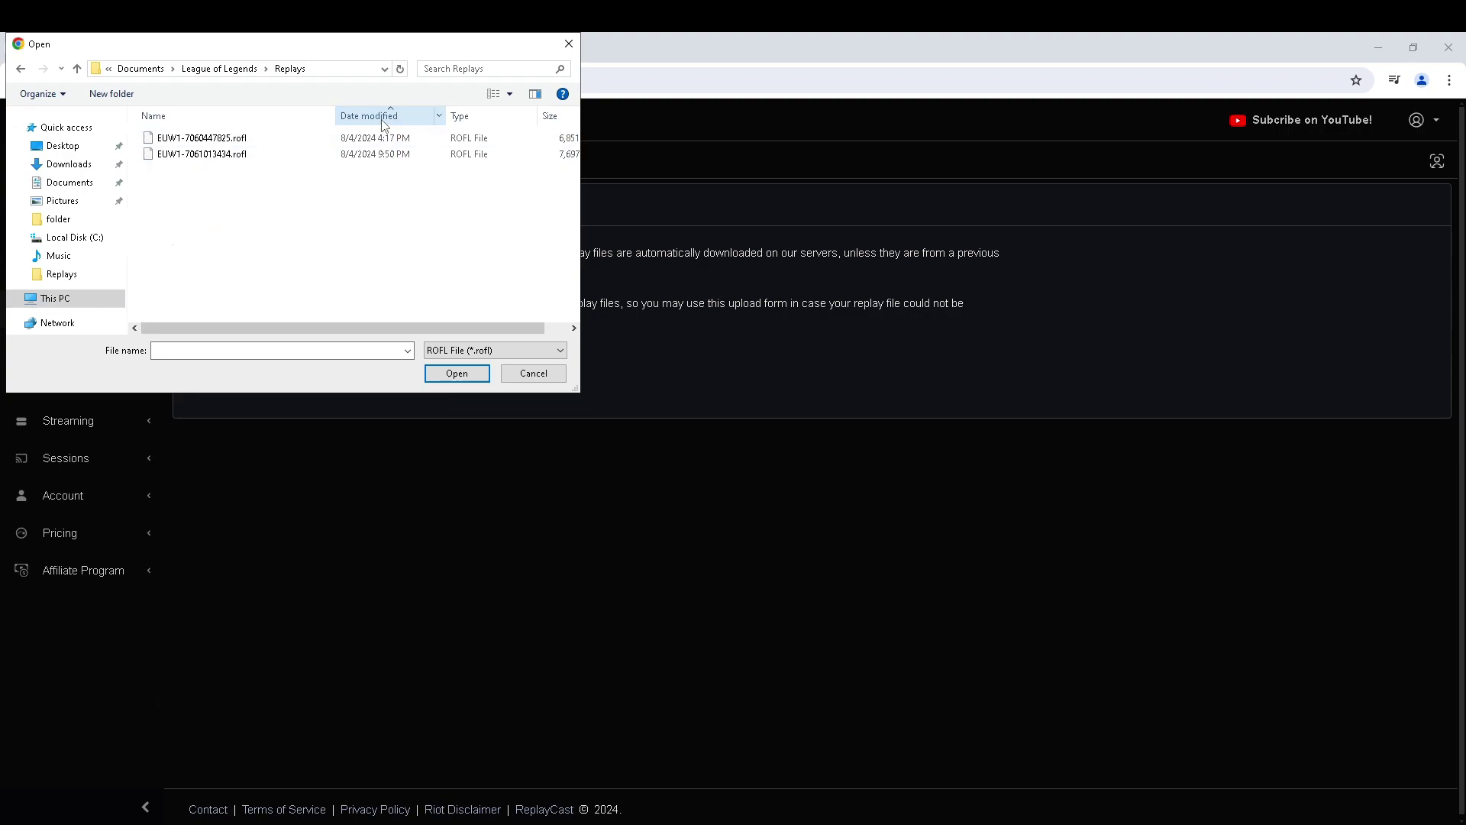
{"action": "left_click", "coordinate": [383, 120]}
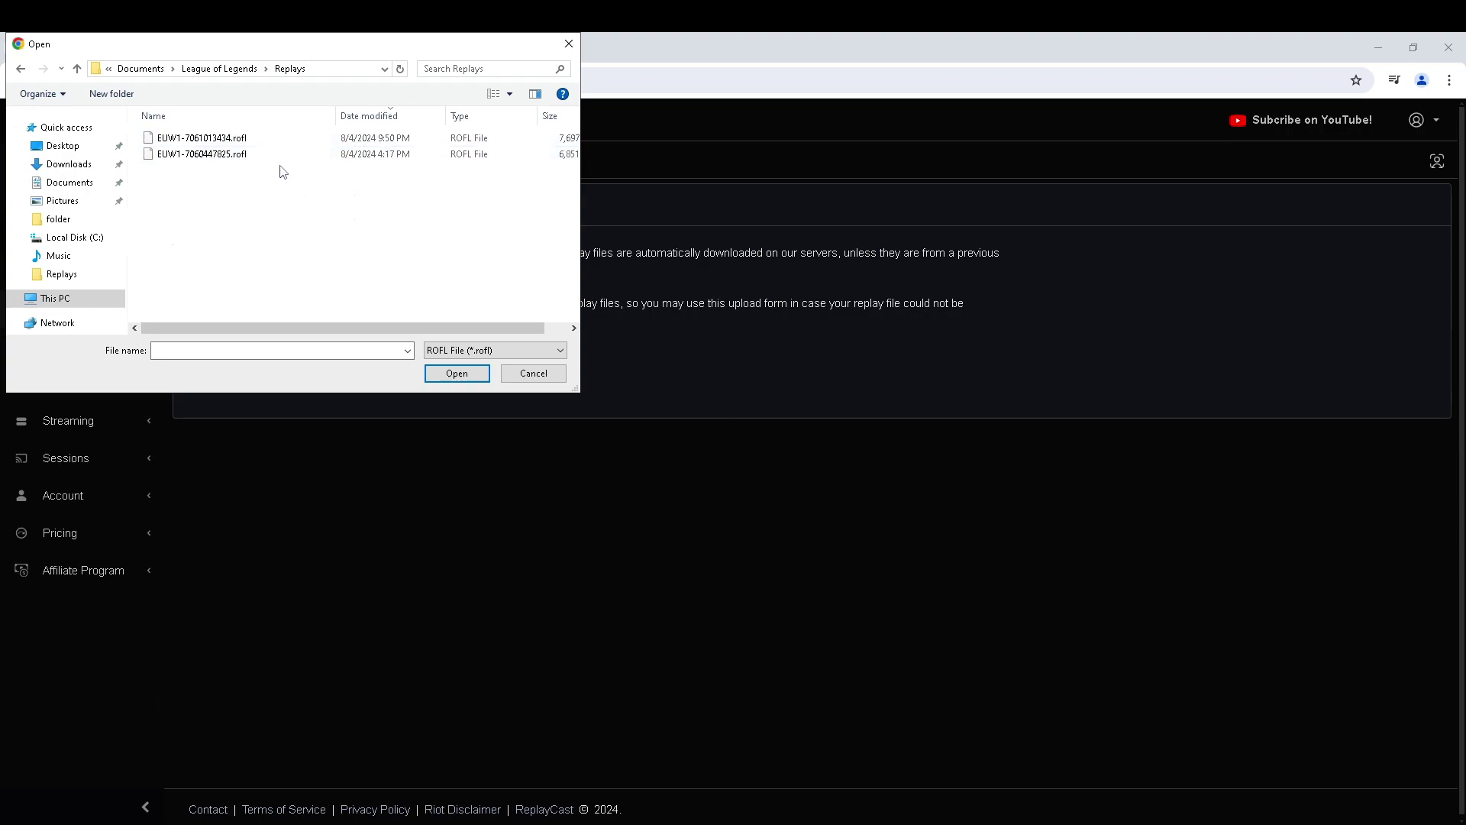
{"action": "left_click", "coordinate": [228, 140]}
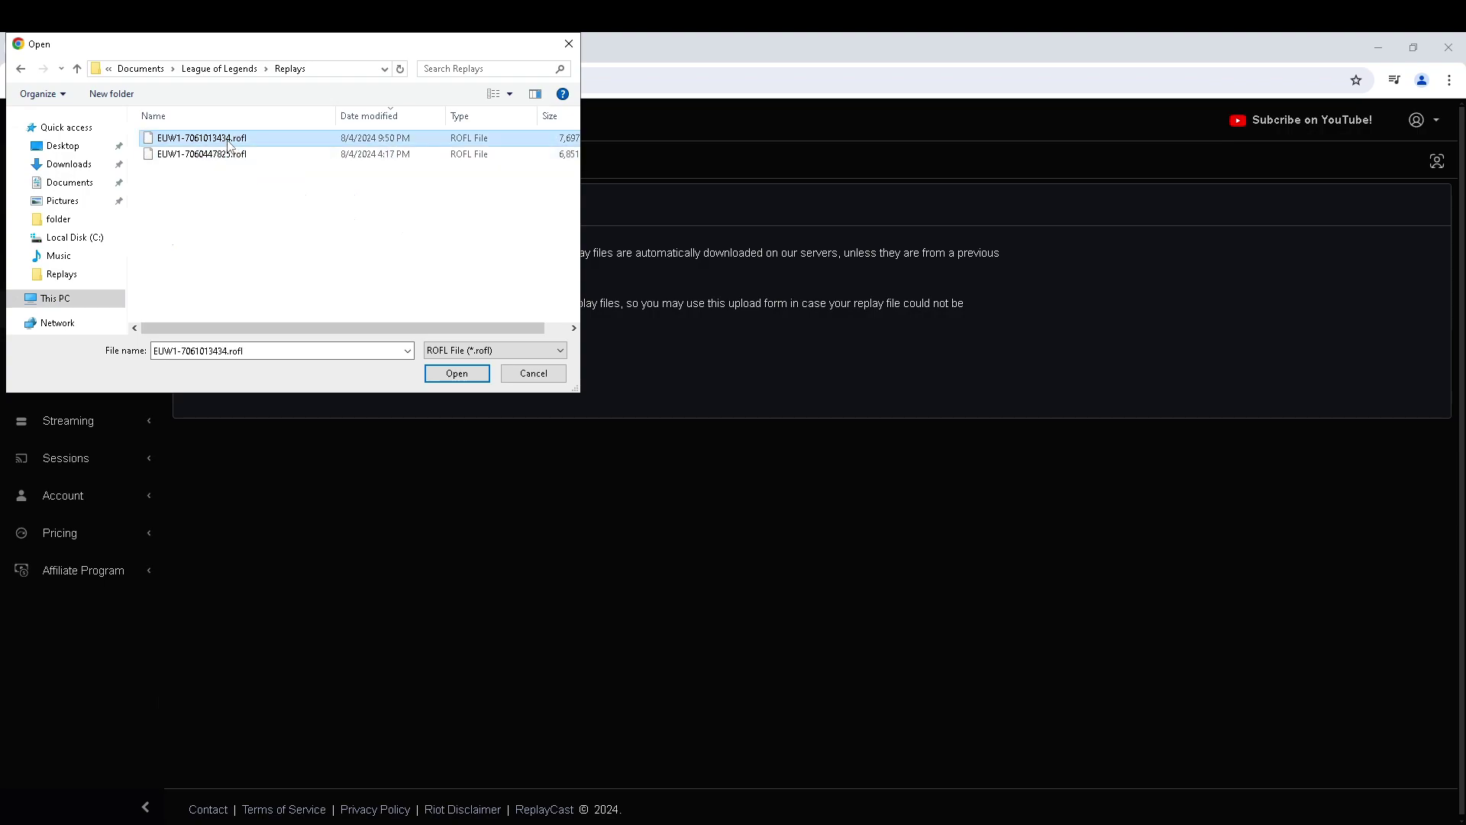
{"action": "left_click", "coordinate": [449, 373]}
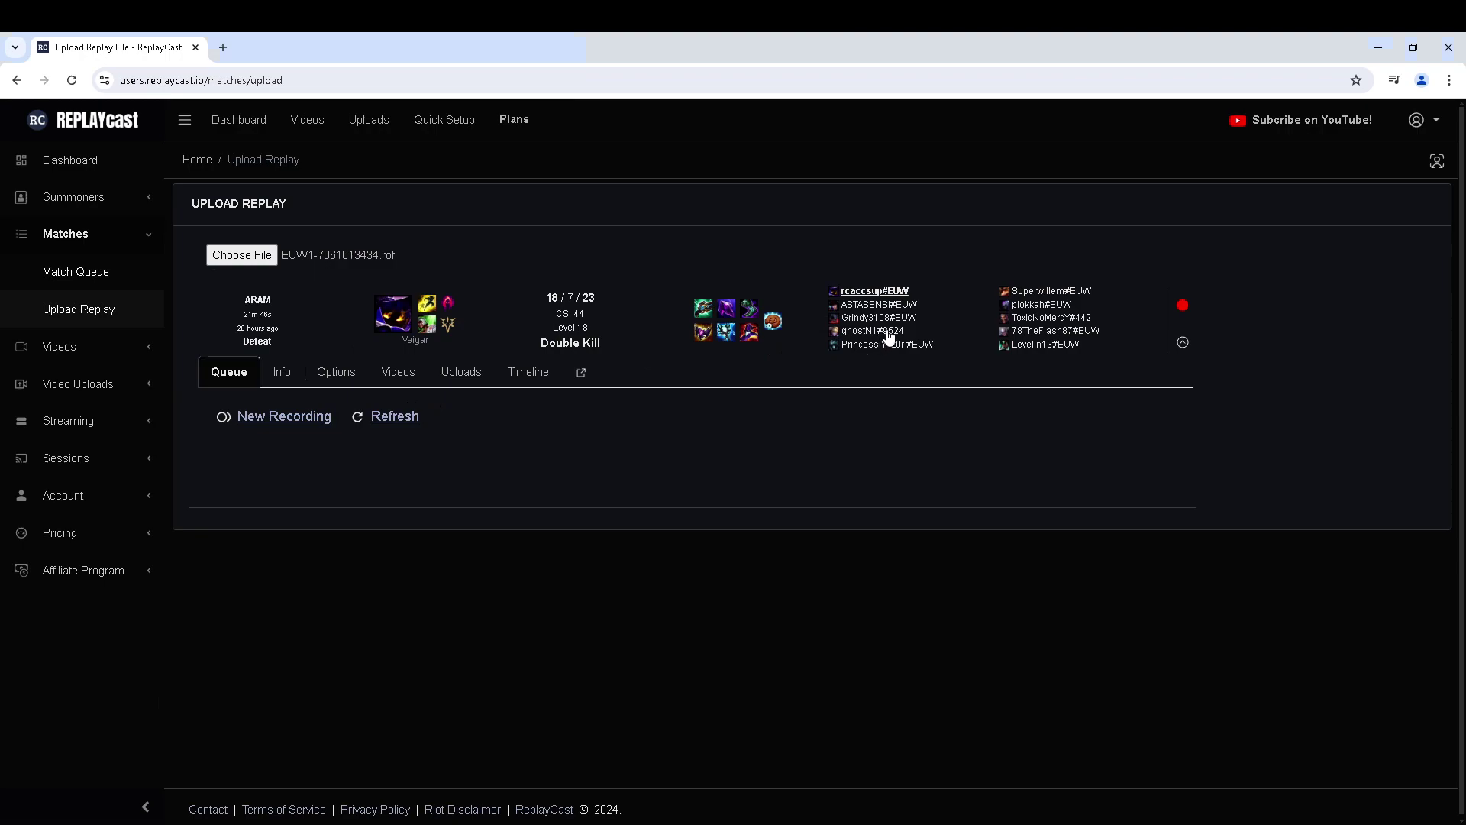
Step: Queue the match for recording and name the new recording veigar
{"action": "left_click", "coordinate": [1181, 306]}
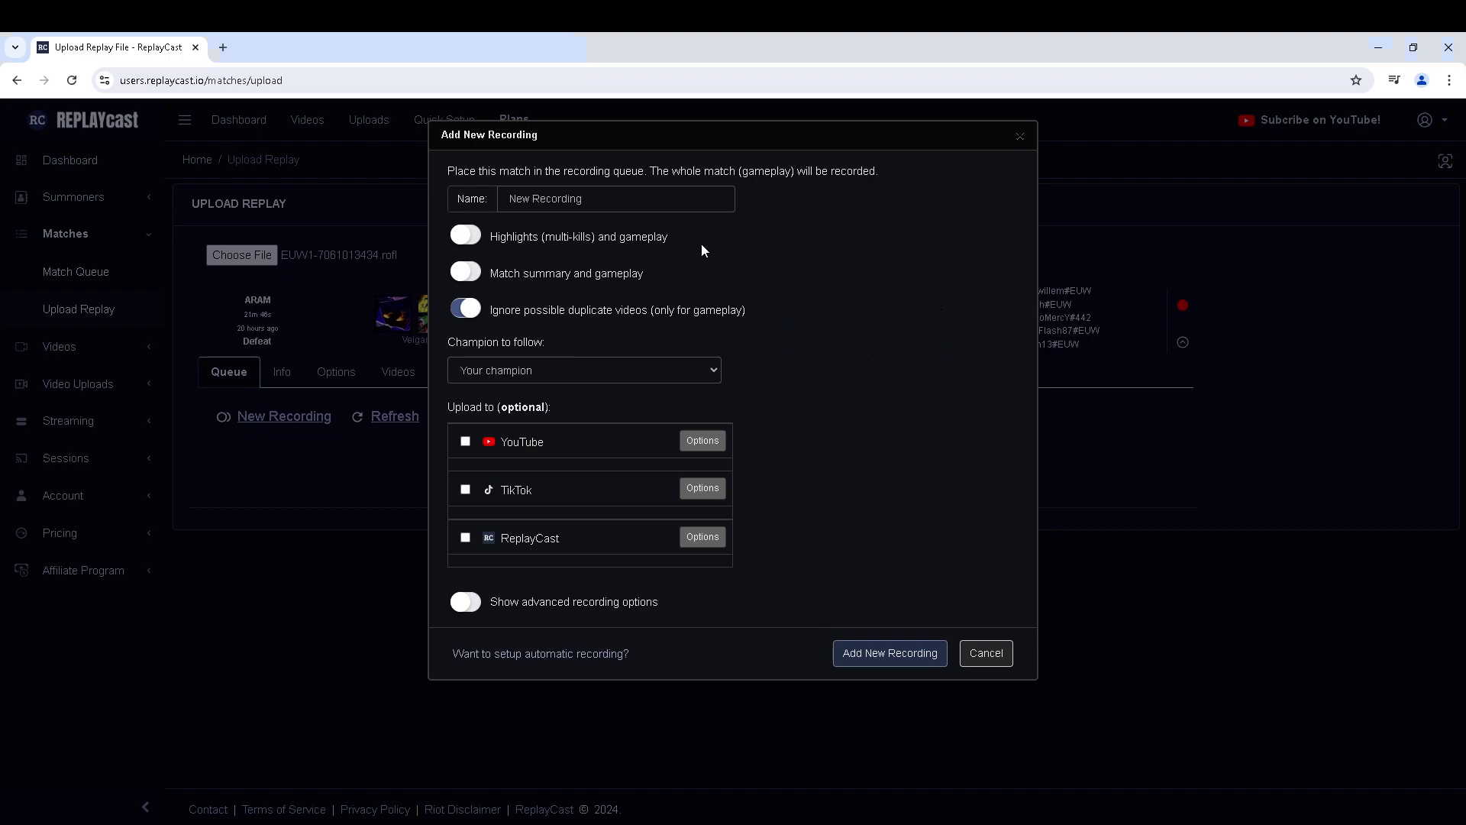
{"action": "left_click", "coordinate": [557, 201]}
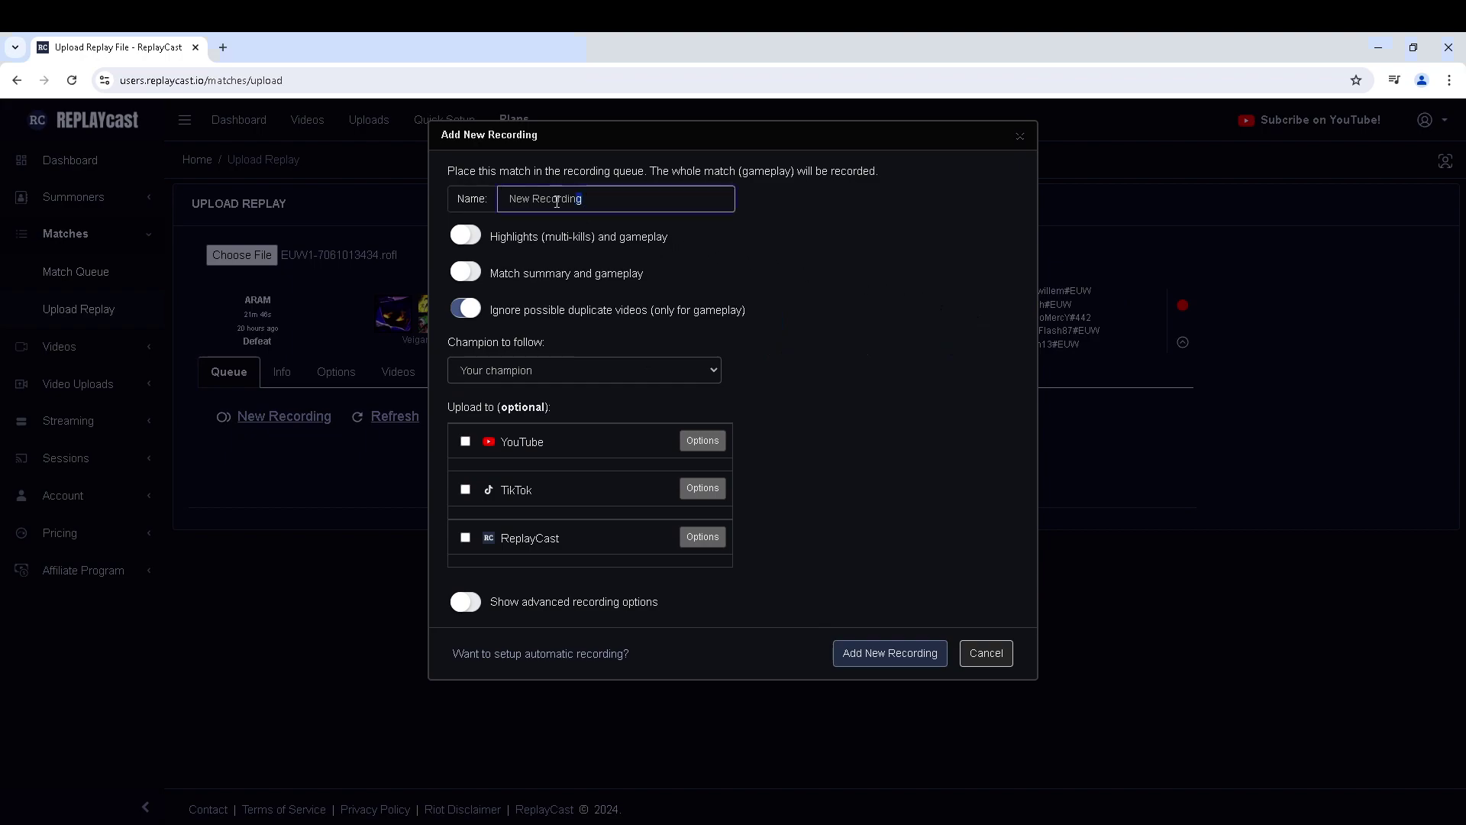
{"action": "left_click_drag", "start_coordinate": [557, 200], "coordinate": [496, 203]}
{"action": "type", "text": "veigar"}
{"action": "left_click_drag", "start_coordinate": [667, 175], "coordinate": [797, 171]}
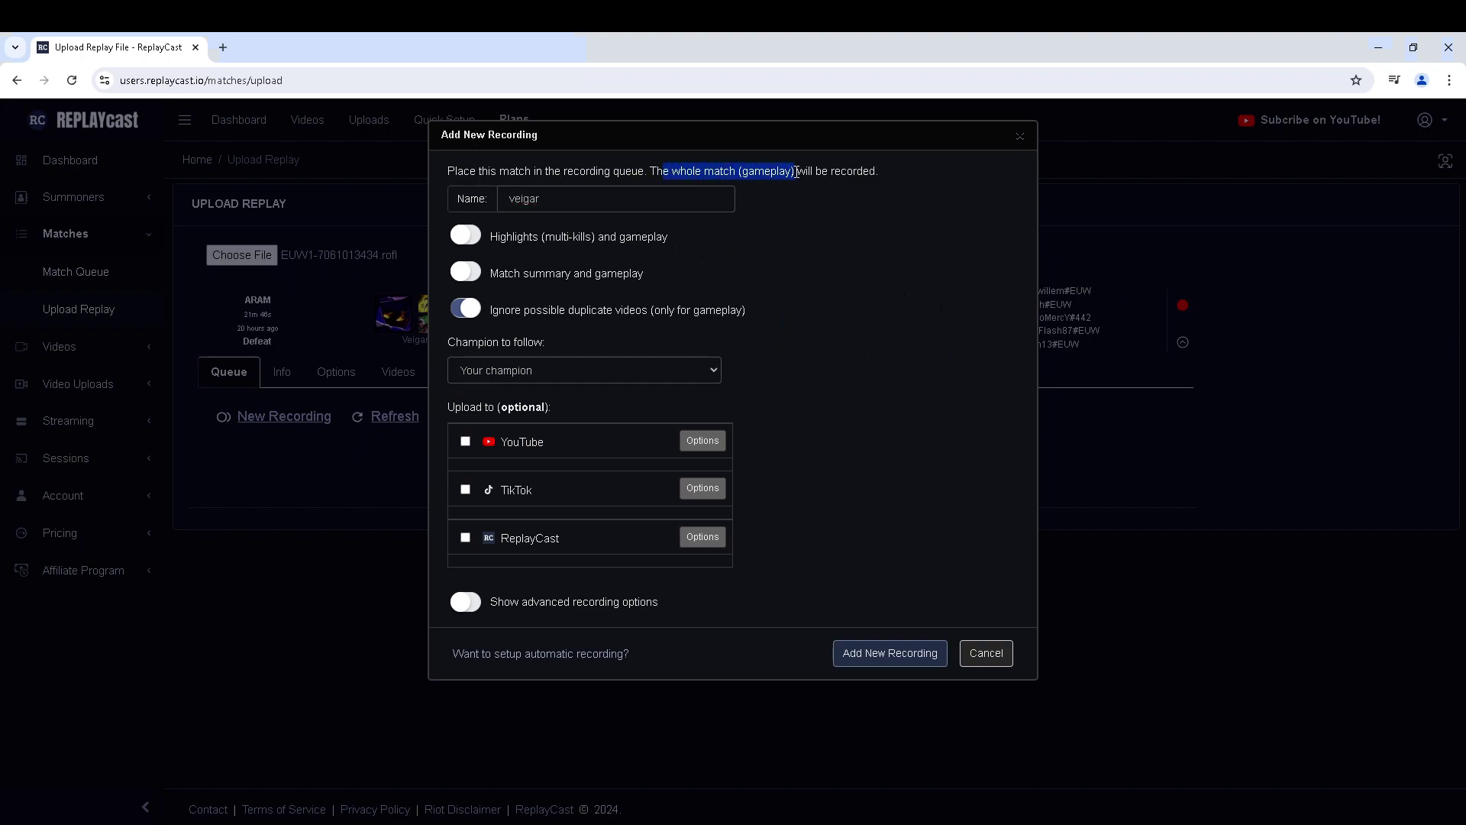
{"action": "left_click", "coordinate": [798, 232]}
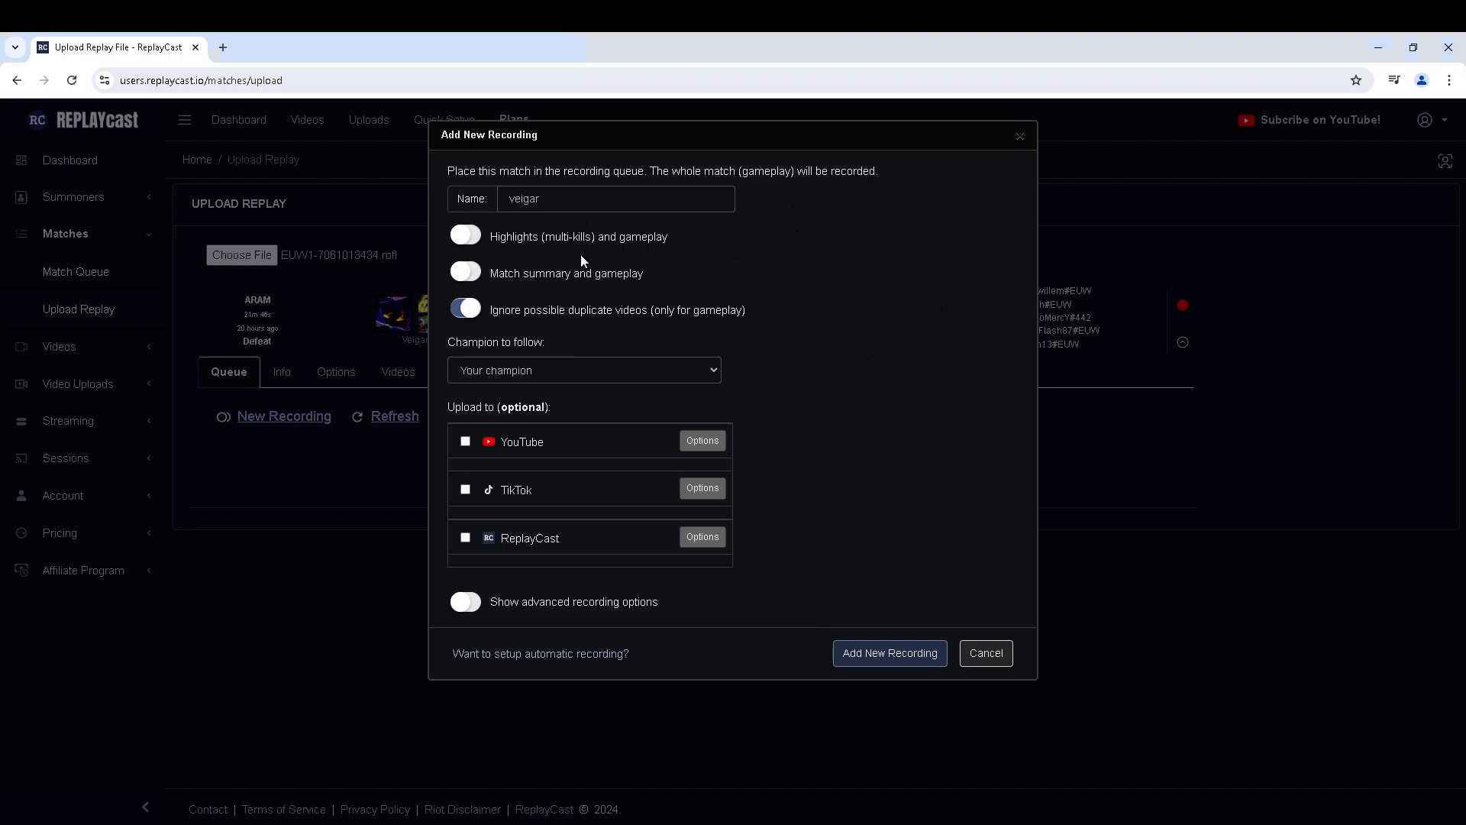
Step: Enable the match summary and separate clips, keeping 'Your champion' as the followed champion
{"action": "left_click", "coordinate": [535, 279]}
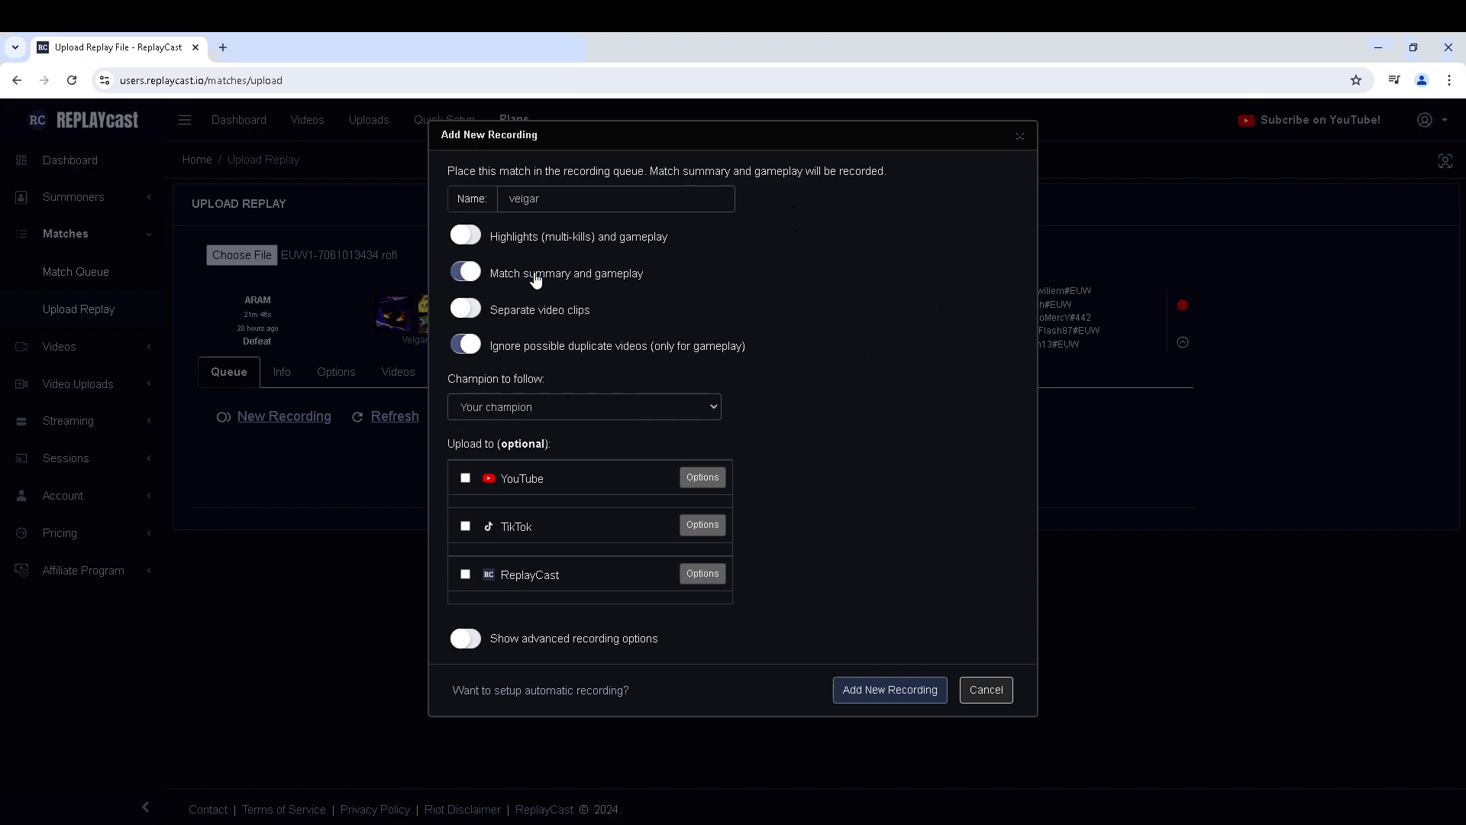
{"action": "left_click", "coordinate": [515, 319]}
{"action": "left_click", "coordinate": [564, 404]}
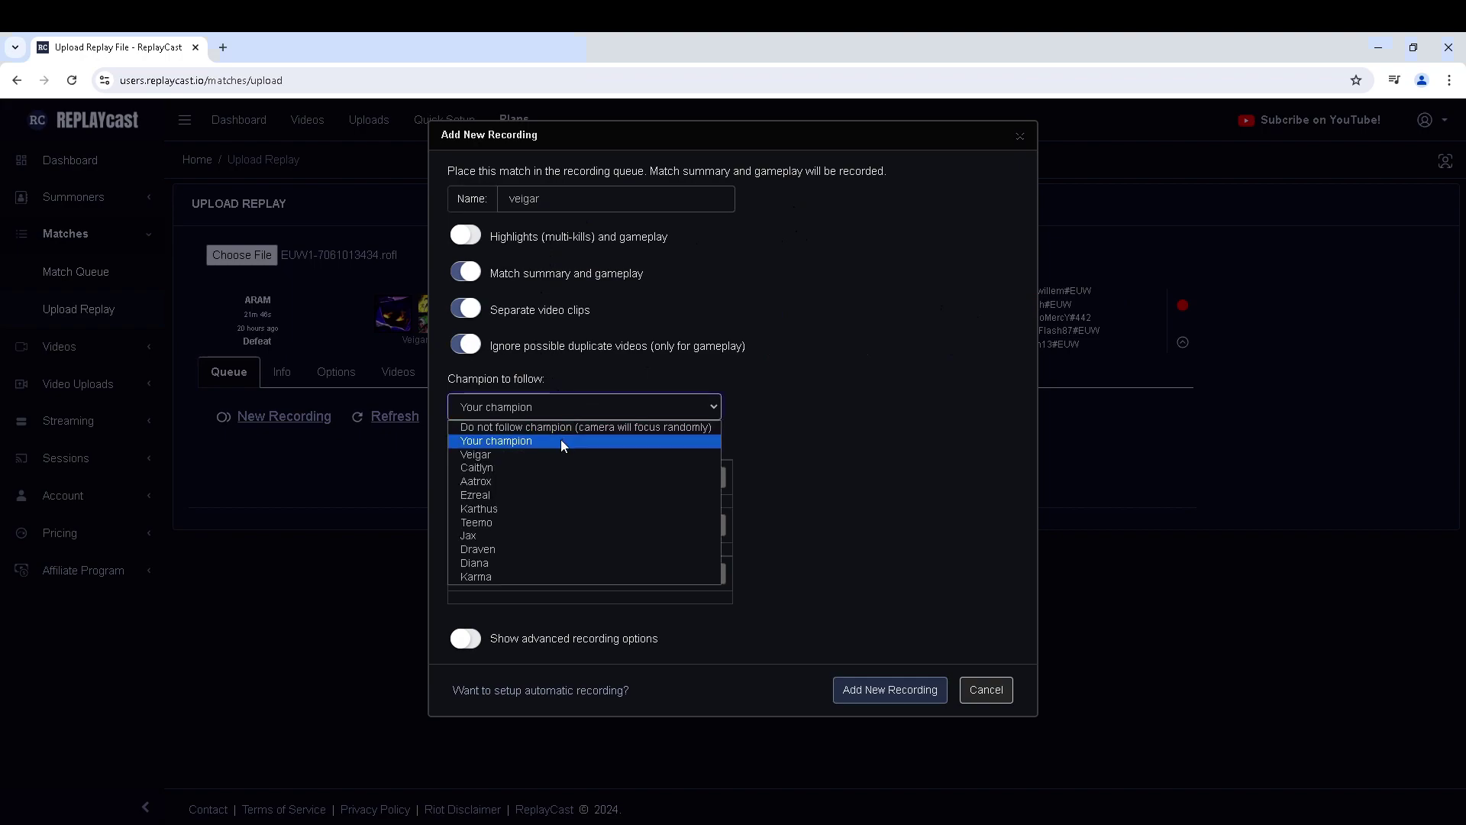
{"action": "left_click", "coordinate": [603, 441]}
{"action": "left_click", "coordinate": [787, 433]}
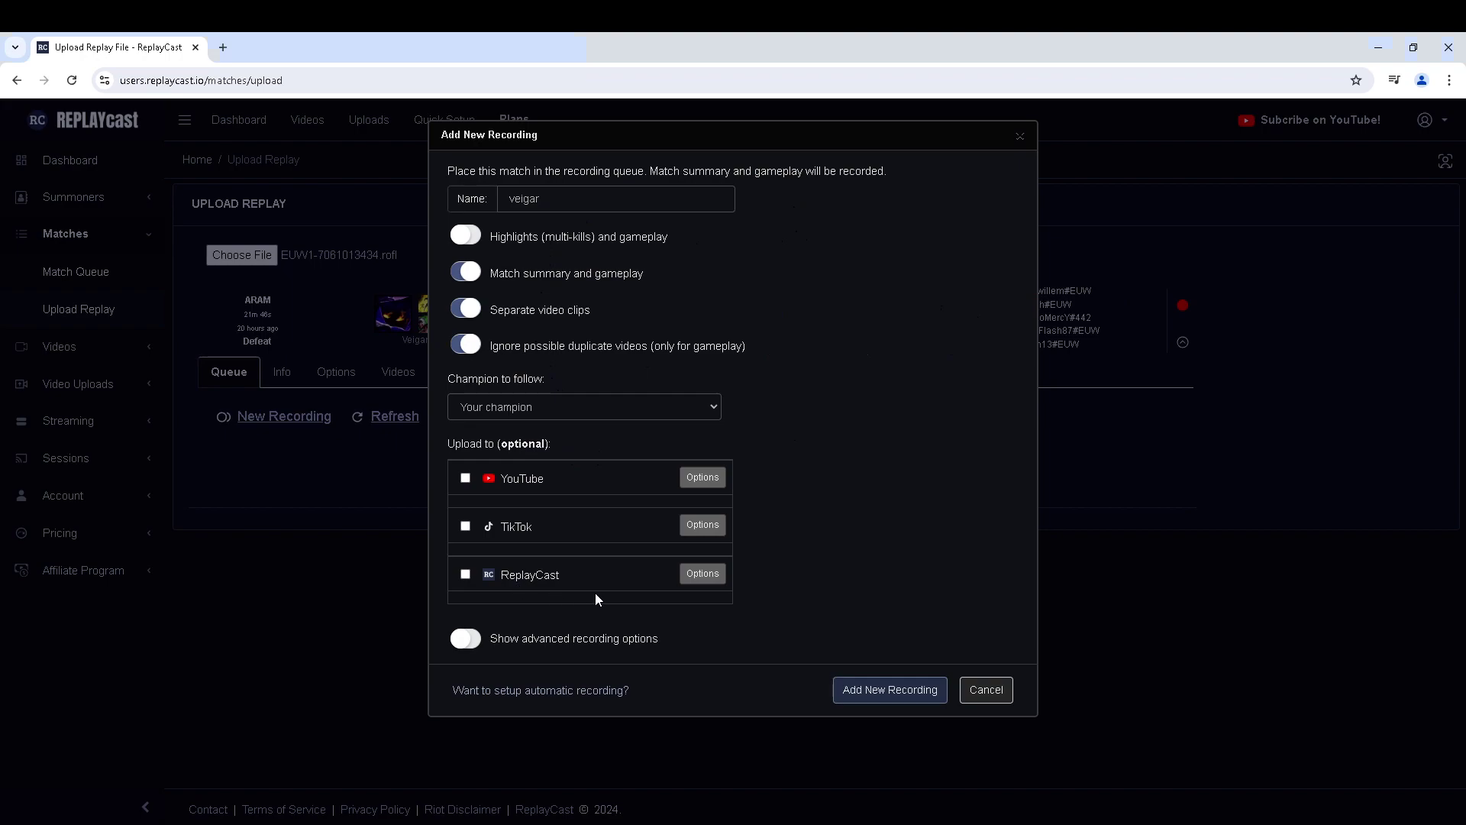
{"action": "left_click", "coordinate": [699, 479]}
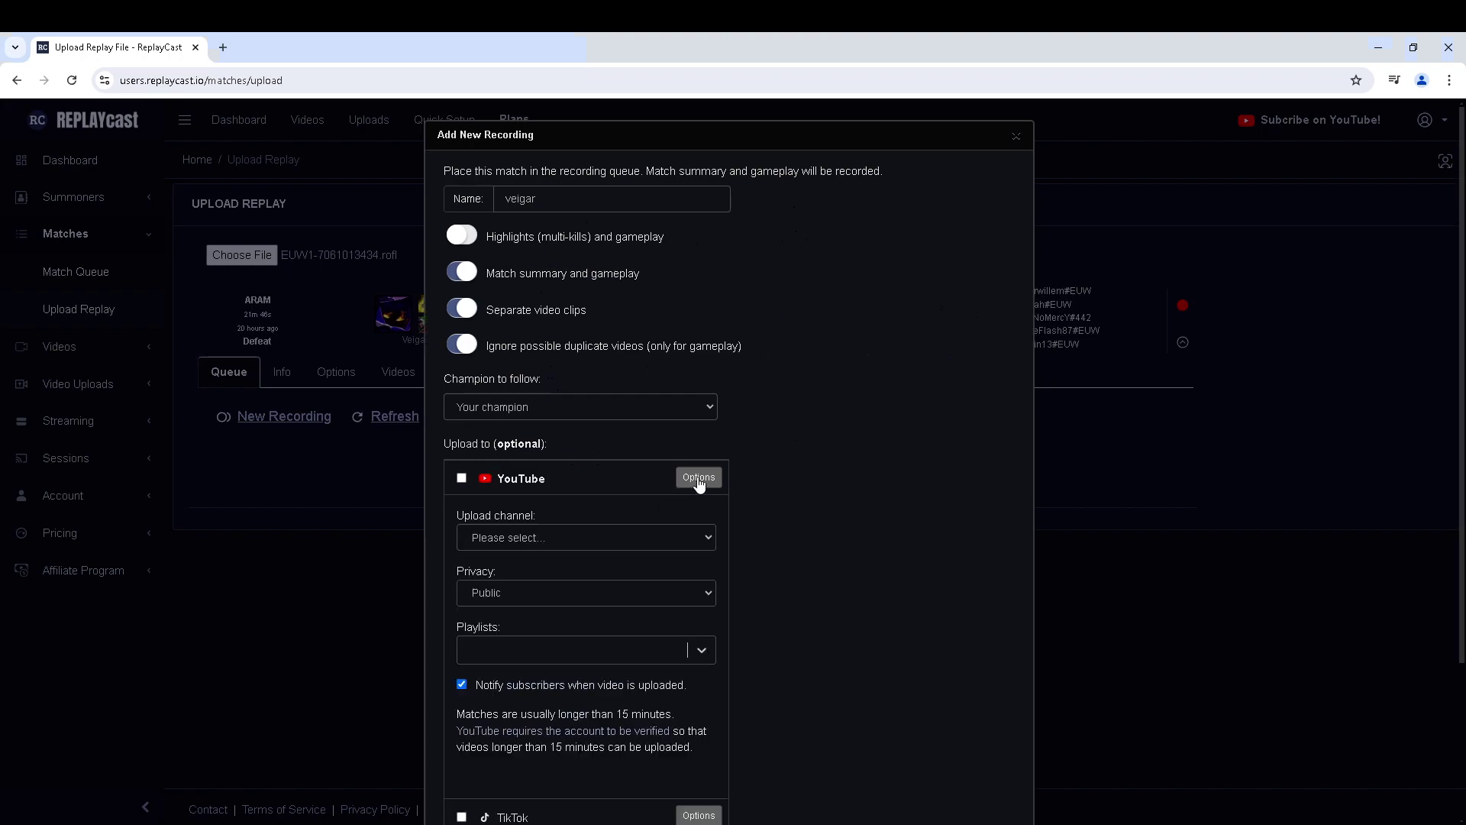
{"action": "scroll", "coordinate": [676, 509], "scroll_direction": "down", "scroll_amount": 1}
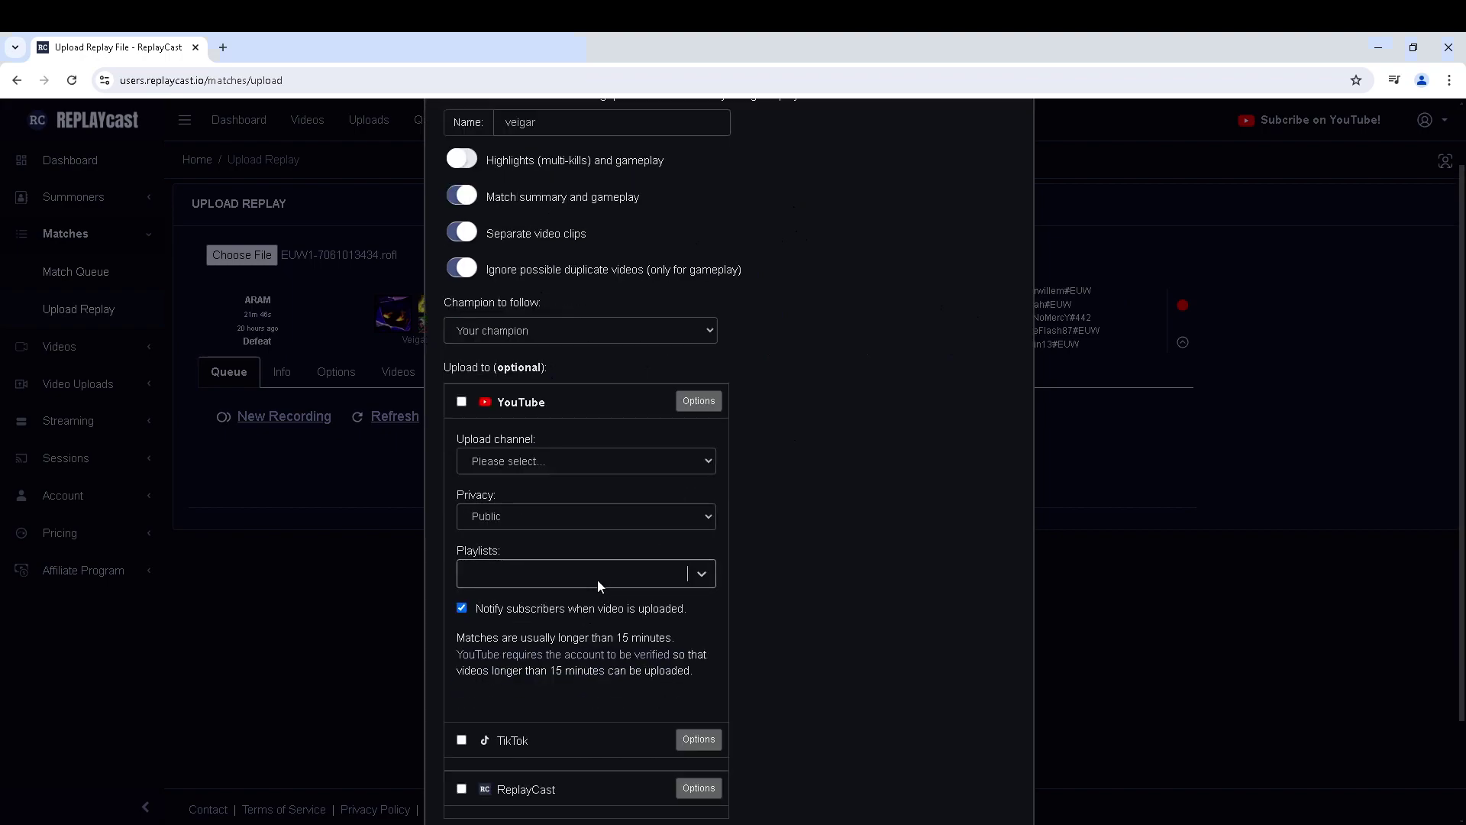
{"action": "left_click", "coordinate": [699, 408]}
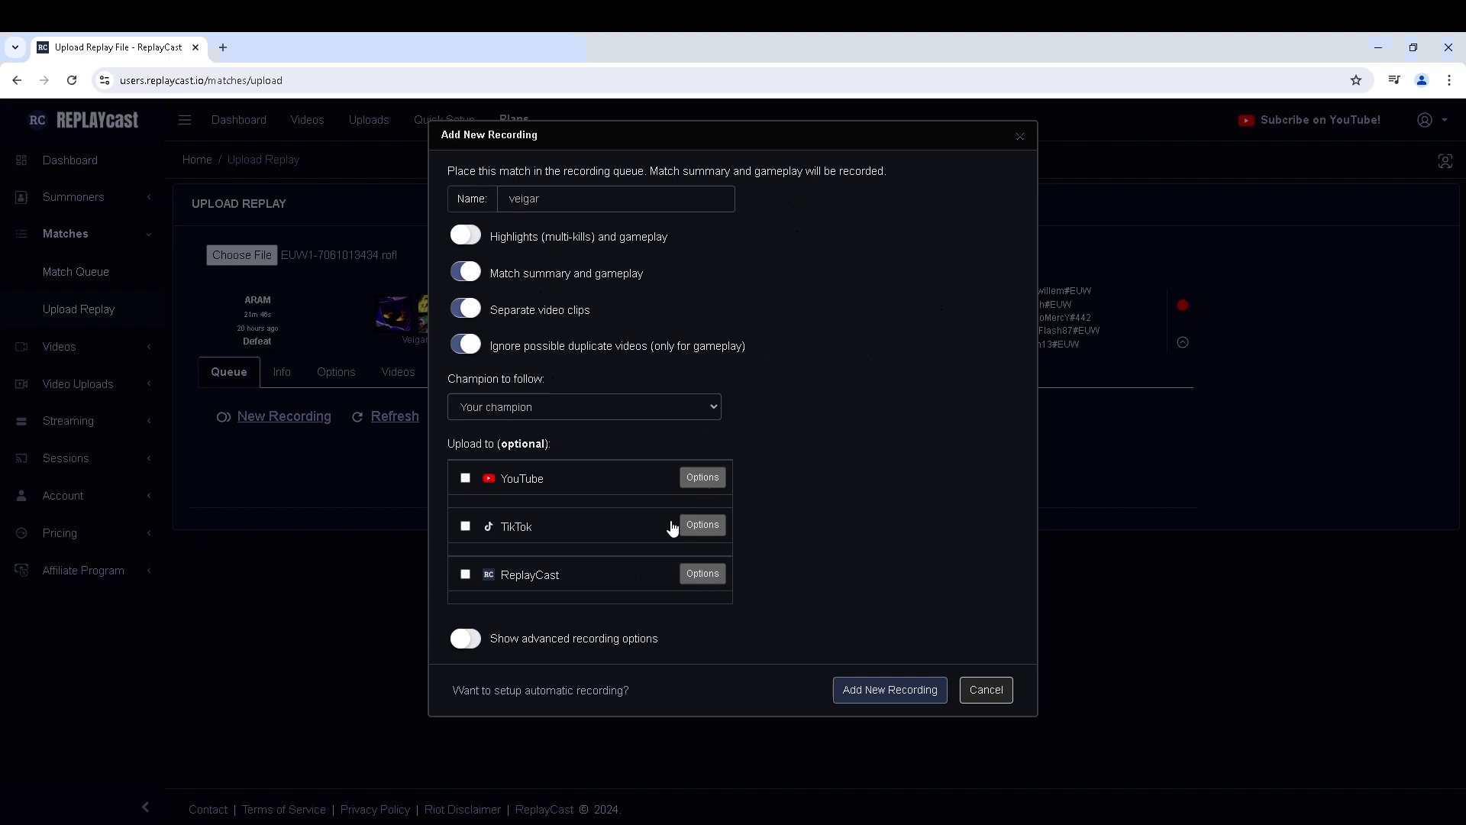
Step: Expand the advanced recording options, leaving the recording language as English
{"action": "left_click", "coordinate": [526, 638]}
{"action": "scroll", "coordinate": [568, 607], "scroll_direction": "down", "scroll_amount": 1}
{"action": "scroll", "coordinate": [577, 607], "scroll_direction": "down", "scroll_amount": 2}
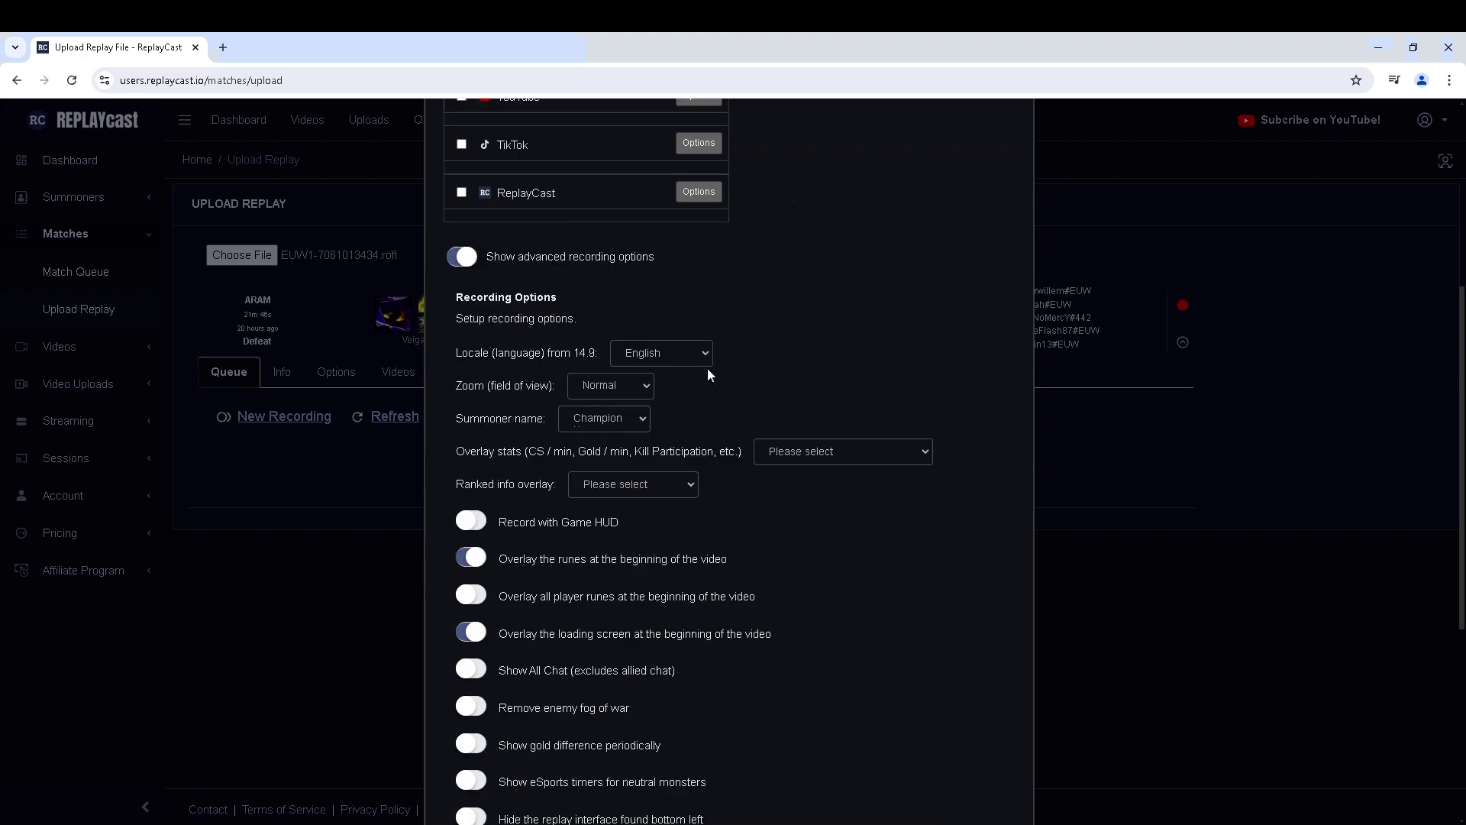
{"action": "left_click", "coordinate": [698, 354]}
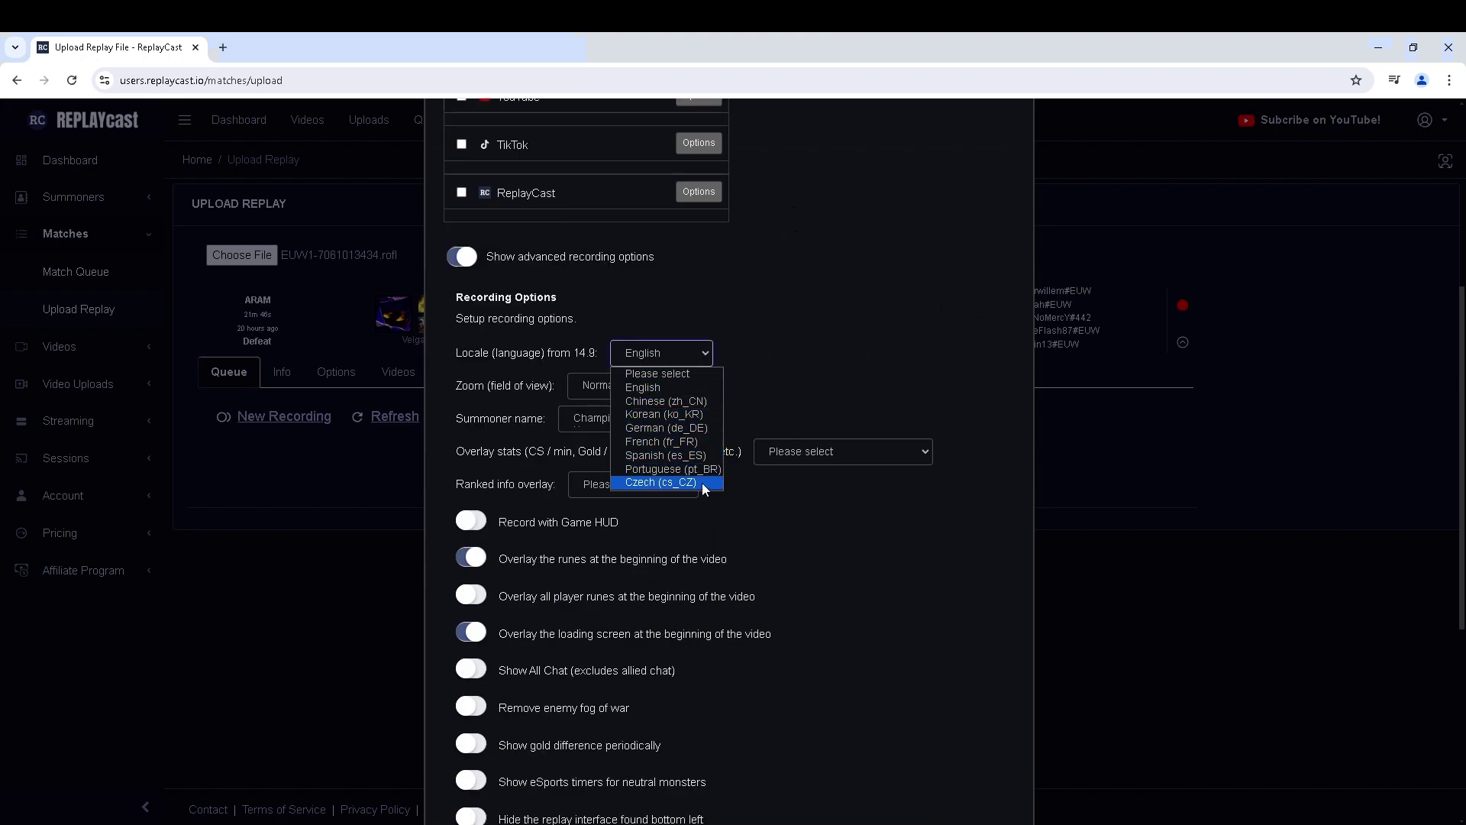
{"action": "left_click", "coordinate": [829, 430]}
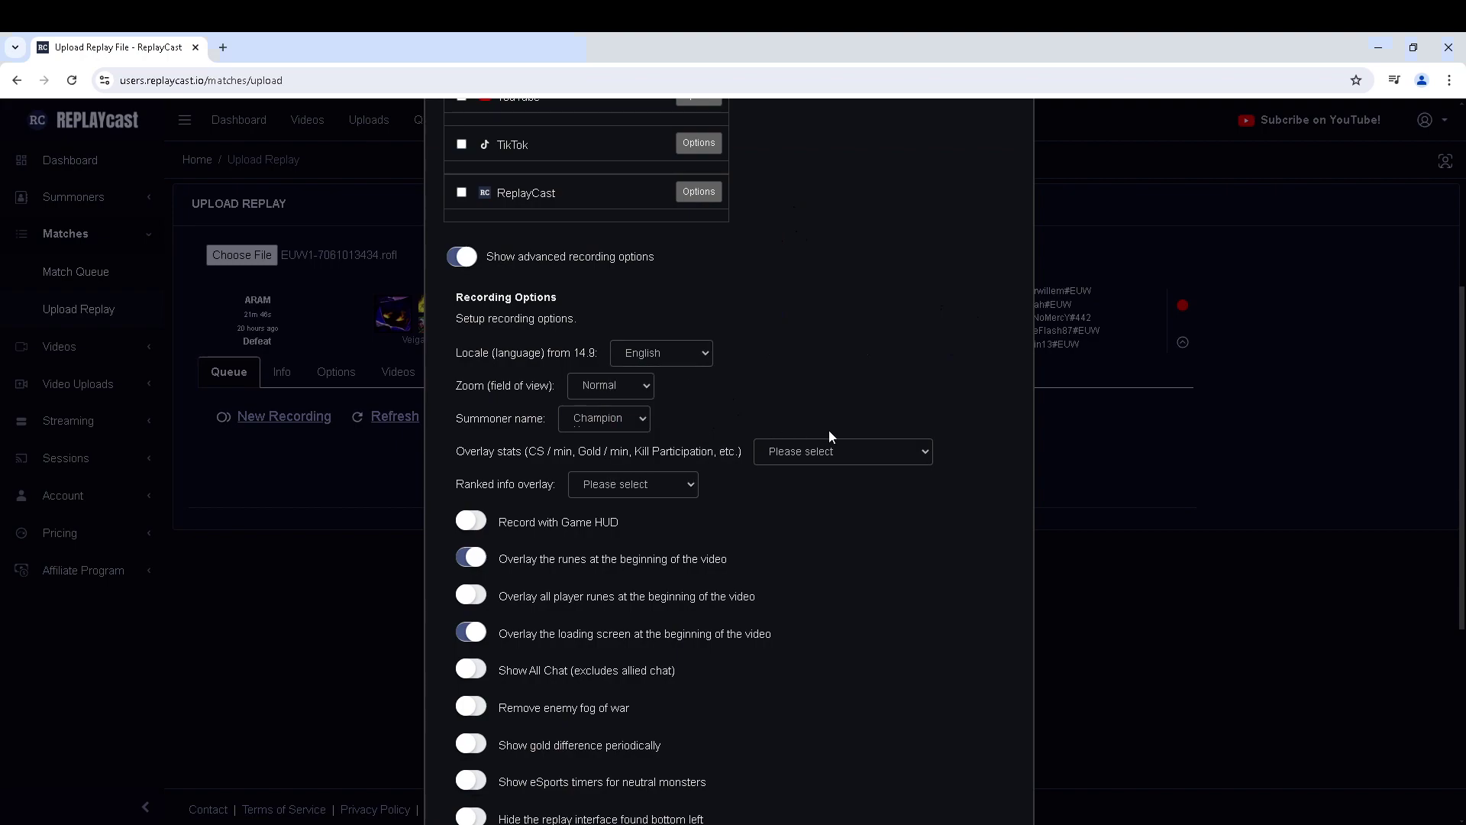
Step: Overlay followed and enemy champion stats, remove enemy fog, and show gold difference
{"action": "left_click", "coordinate": [842, 453]}
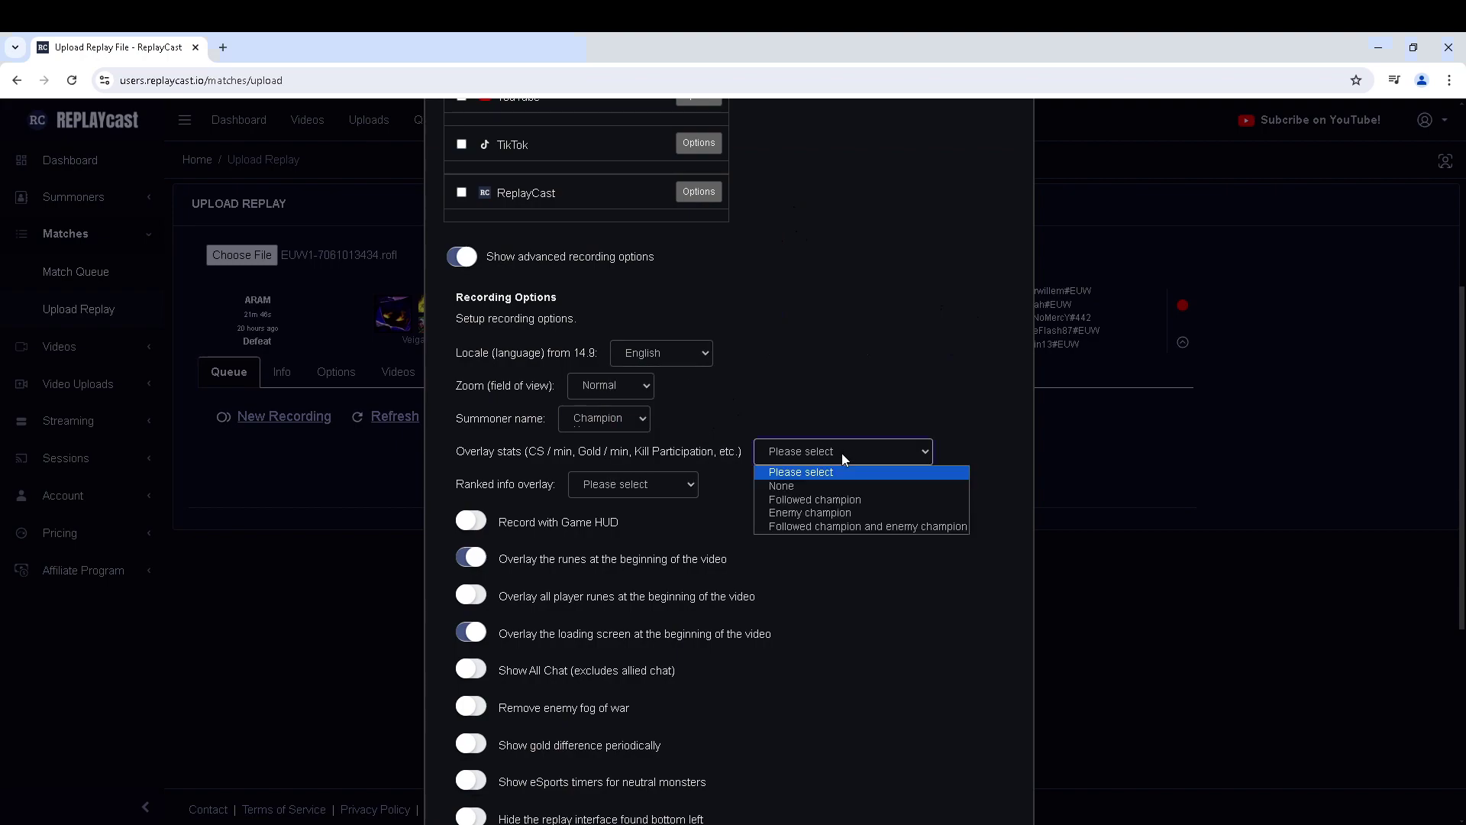
{"action": "left_click", "coordinate": [818, 529]}
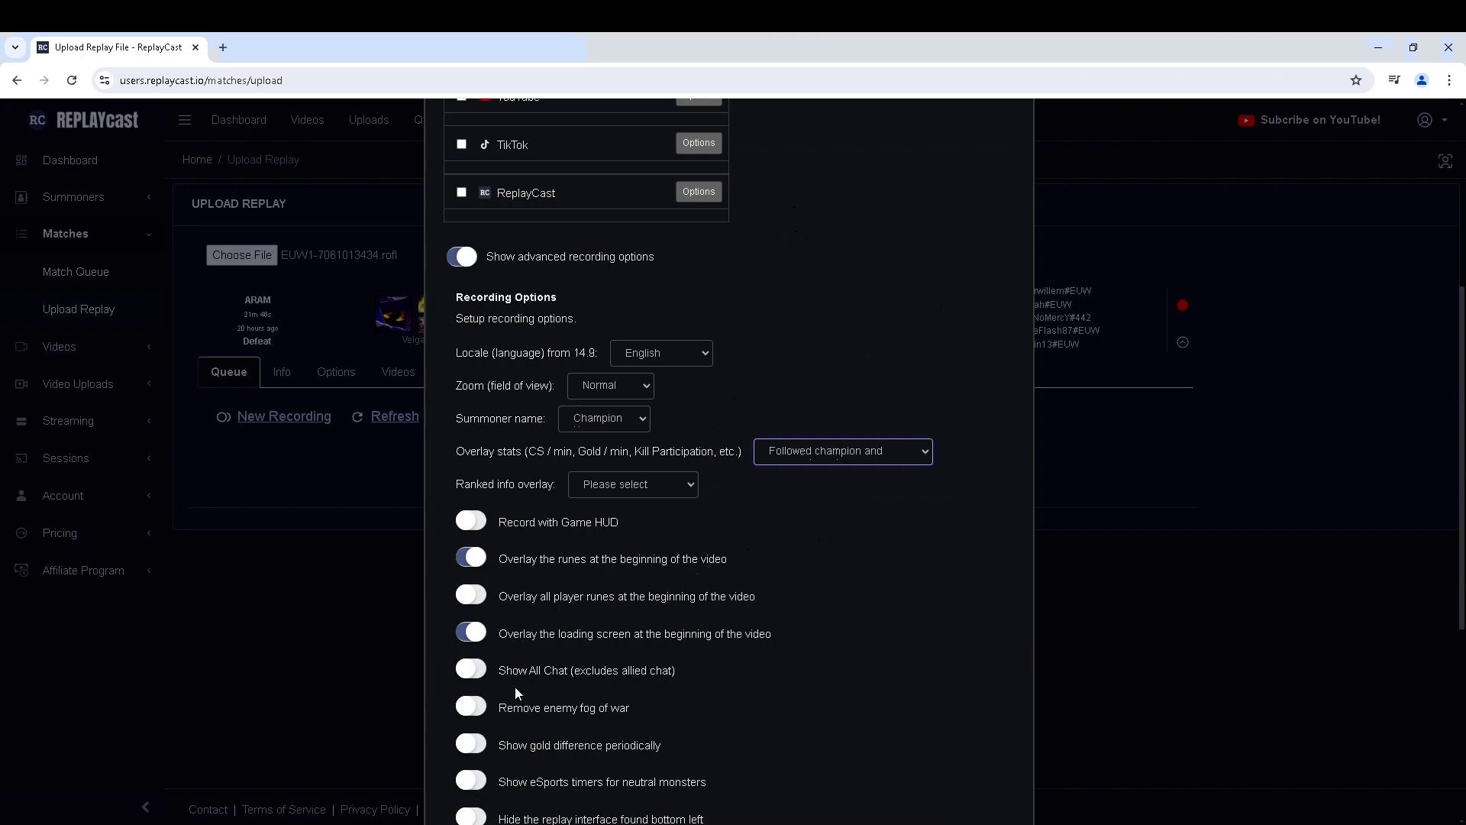
{"action": "left_click", "coordinate": [515, 711]}
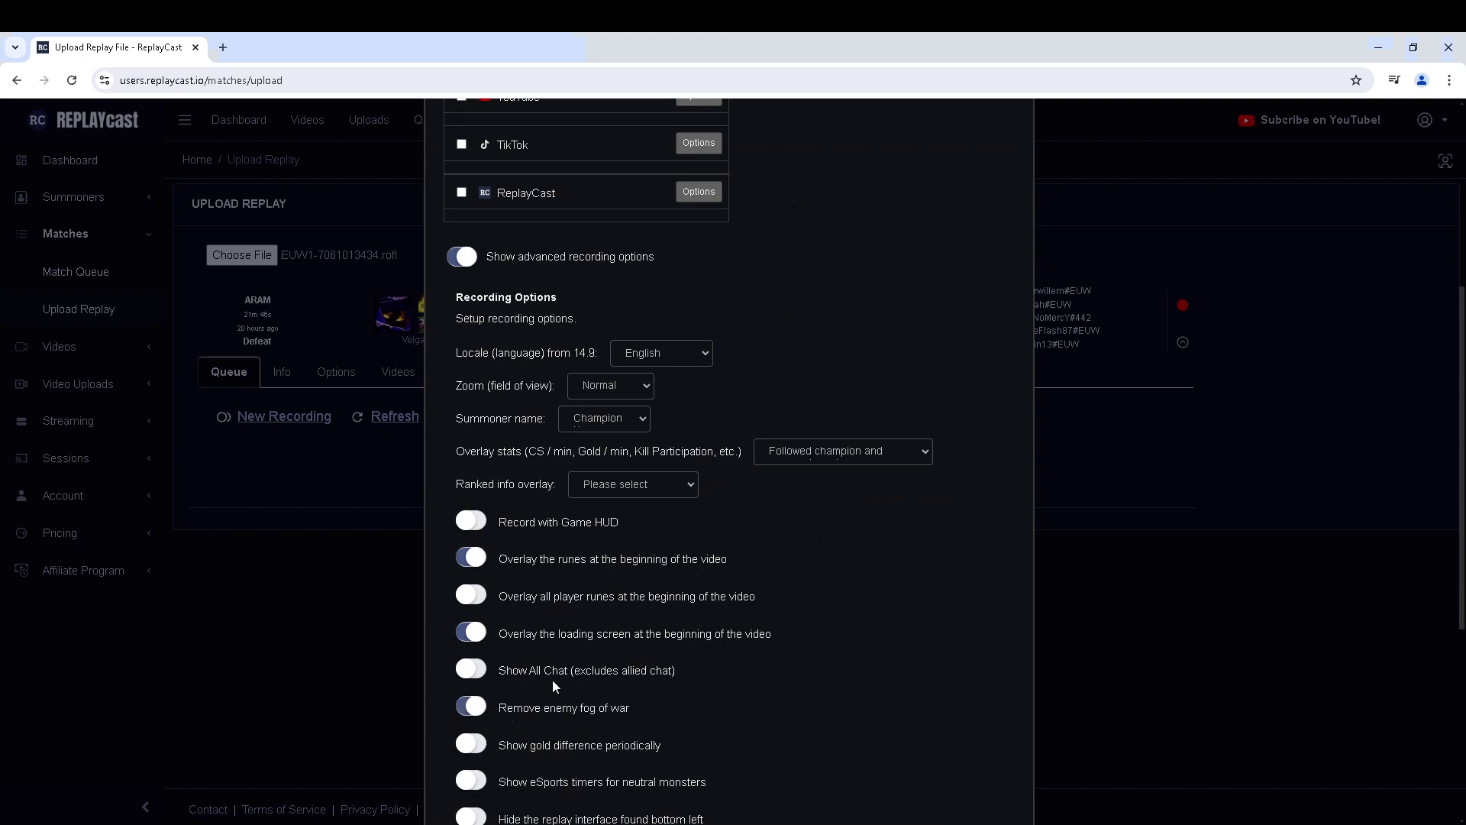
{"action": "scroll", "coordinate": [552, 680], "scroll_direction": "down", "scroll_amount": 1}
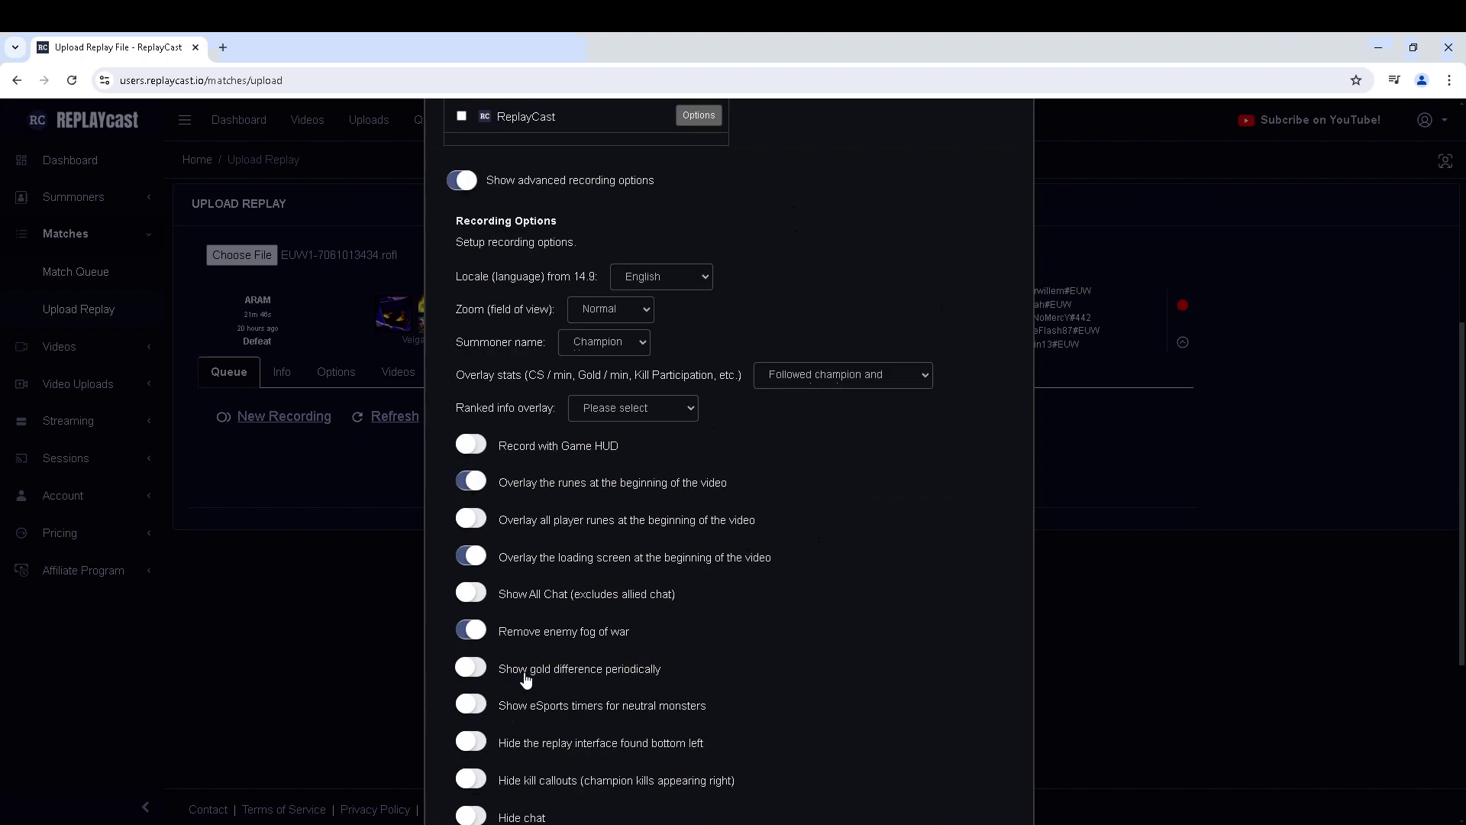
{"action": "left_click", "coordinate": [524, 680]}
{"action": "scroll", "coordinate": [597, 652], "scroll_direction": "down", "scroll_amount": 2}
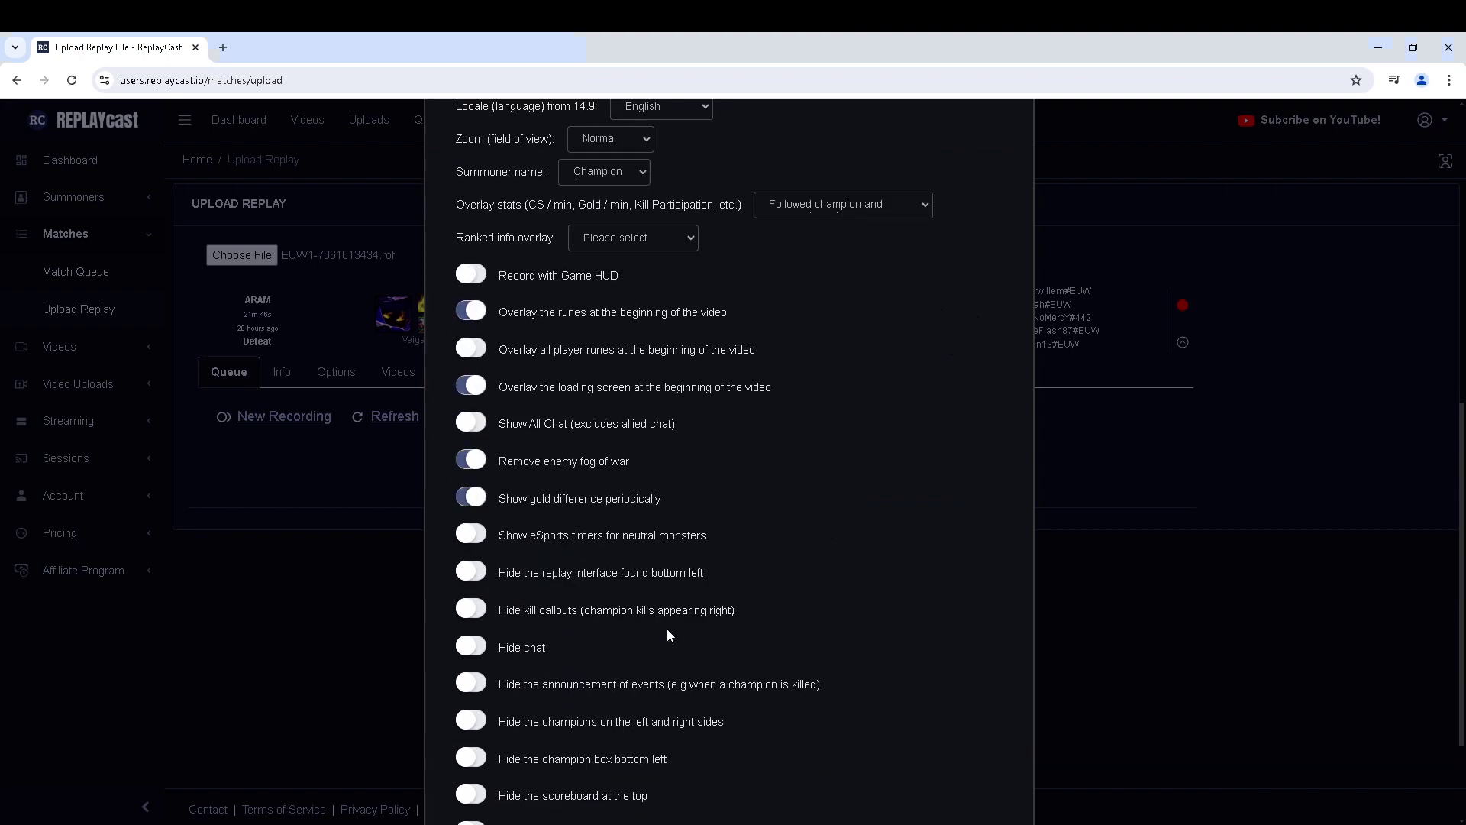
{"action": "scroll", "coordinate": [666, 630], "scroll_direction": "up", "scroll_amount": 2}
{"action": "scroll", "coordinate": [669, 615], "scroll_direction": "up", "scroll_amount": 1}
{"action": "scroll", "coordinate": [622, 544], "scroll_direction": "up", "scroll_amount": 1}
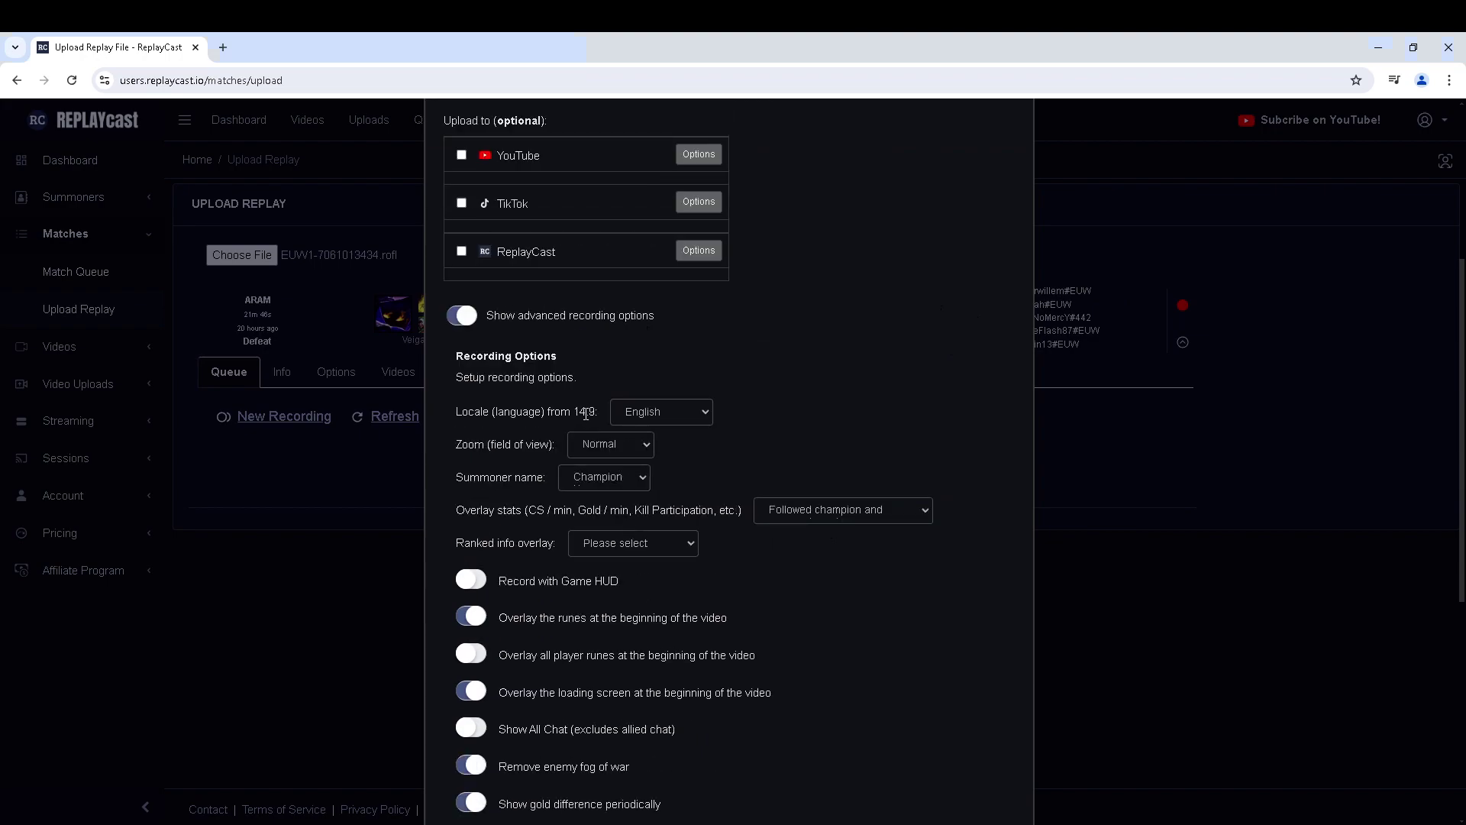
{"action": "left_click", "coordinate": [564, 322]}
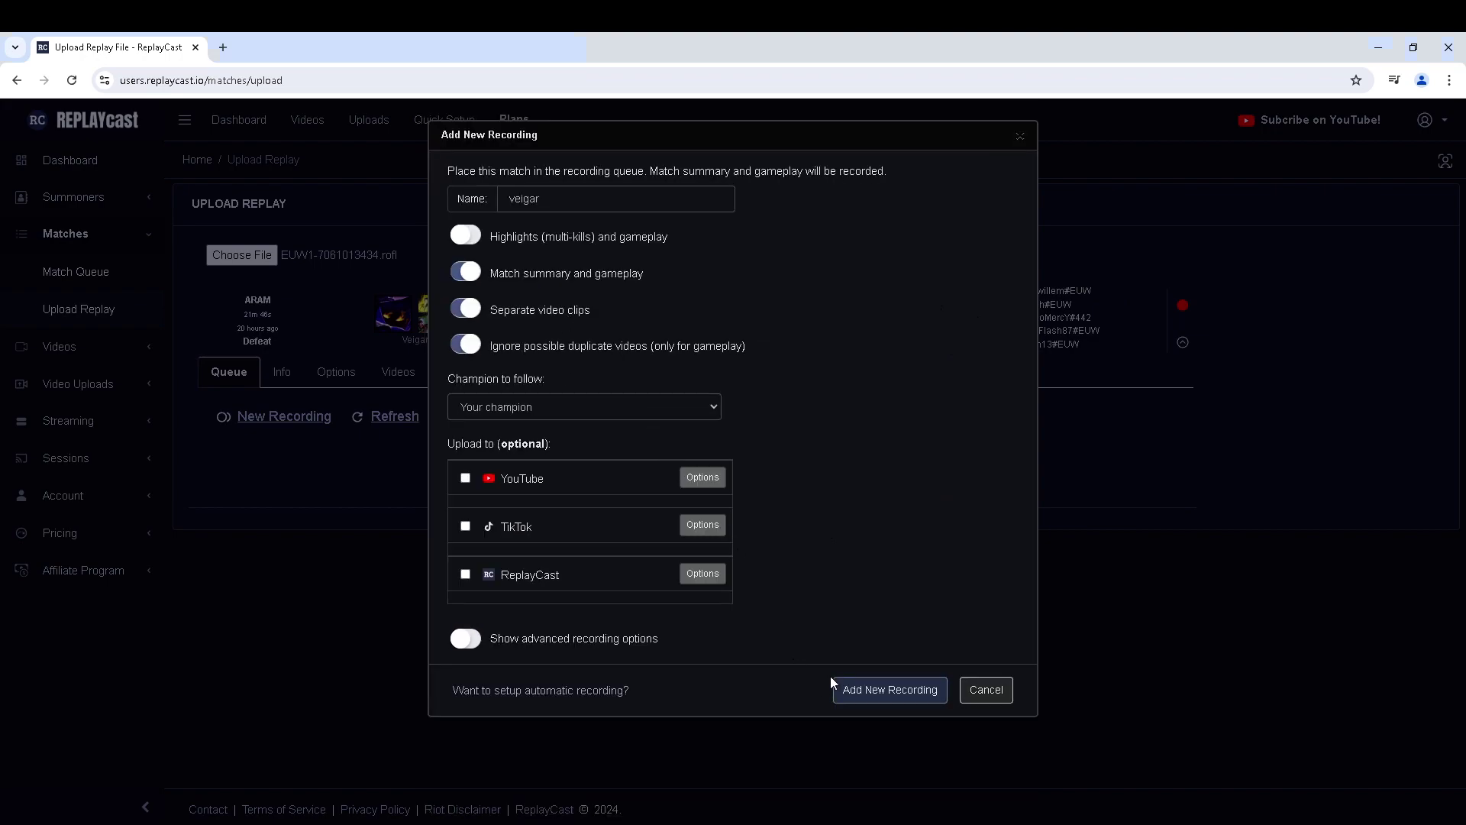
Step: Add the veigar recording and dismiss the 'Added successfully' popup
{"action": "left_click", "coordinate": [884, 689]}
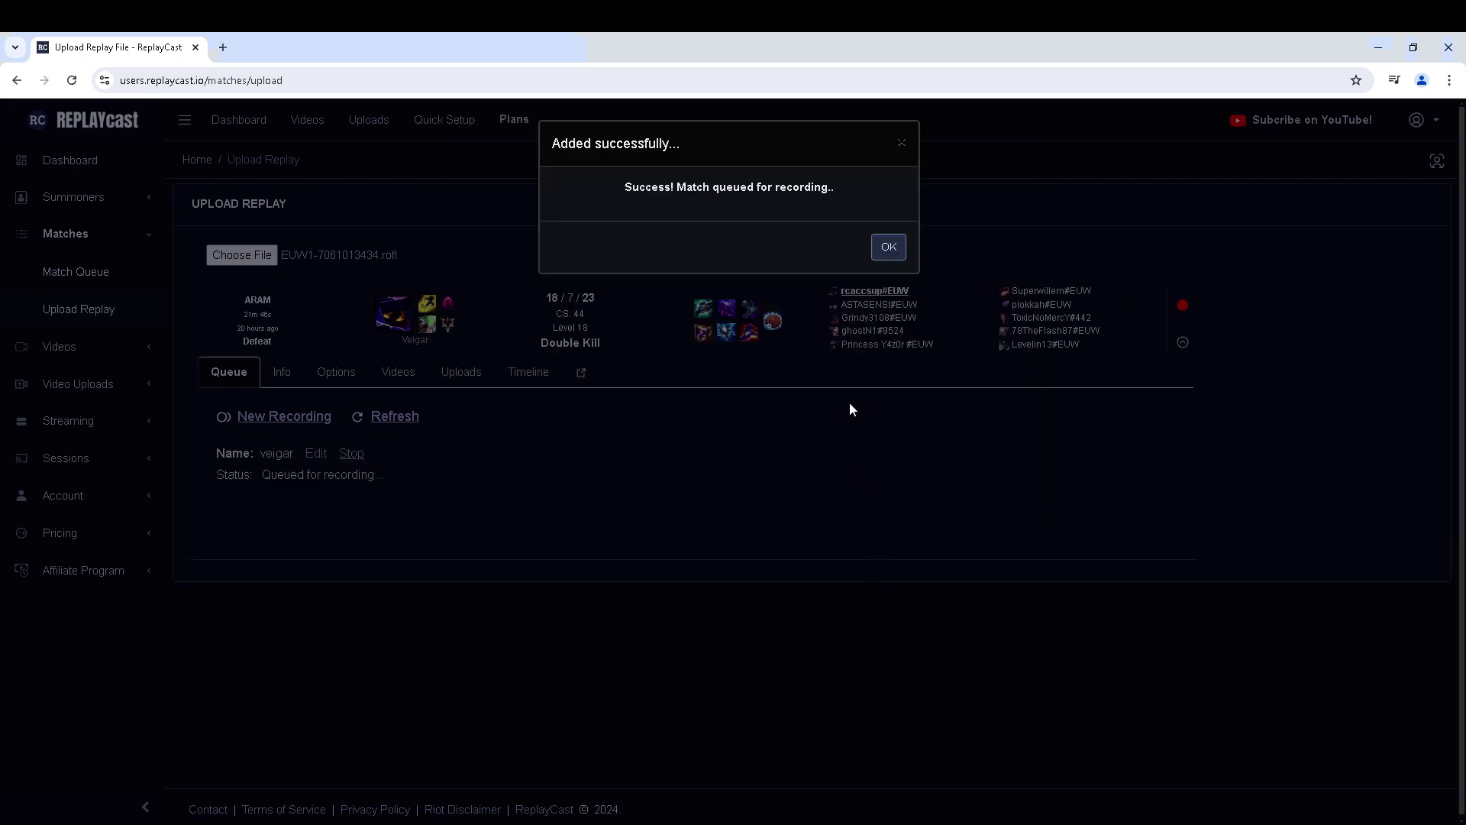
{"action": "left_click", "coordinate": [888, 247]}
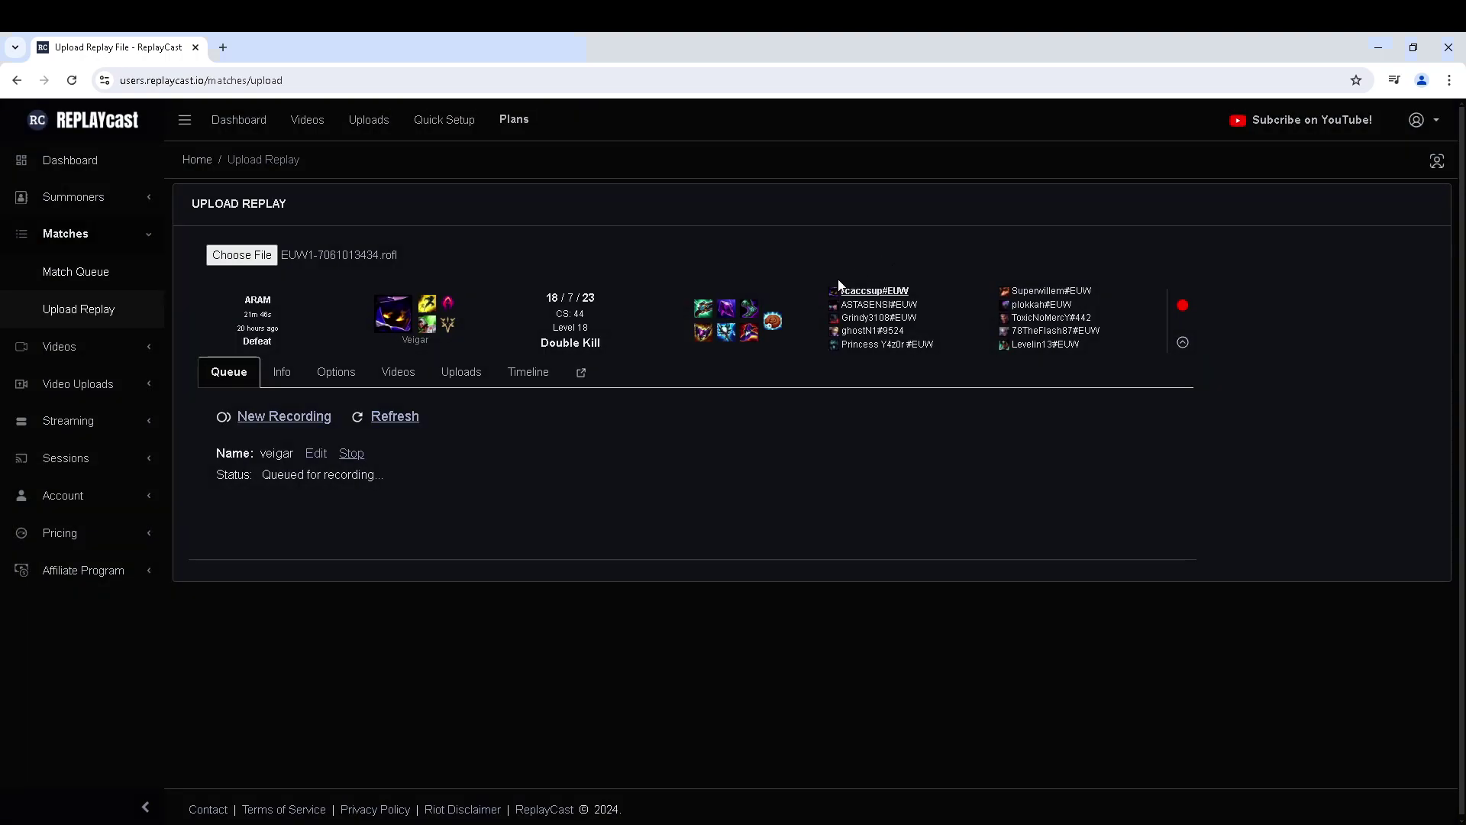
Step: Inspect the veigar entry in Video Queue, then go to the Videos list
{"action": "left_click", "coordinate": [80, 347]}
{"action": "left_click", "coordinate": [99, 361]}
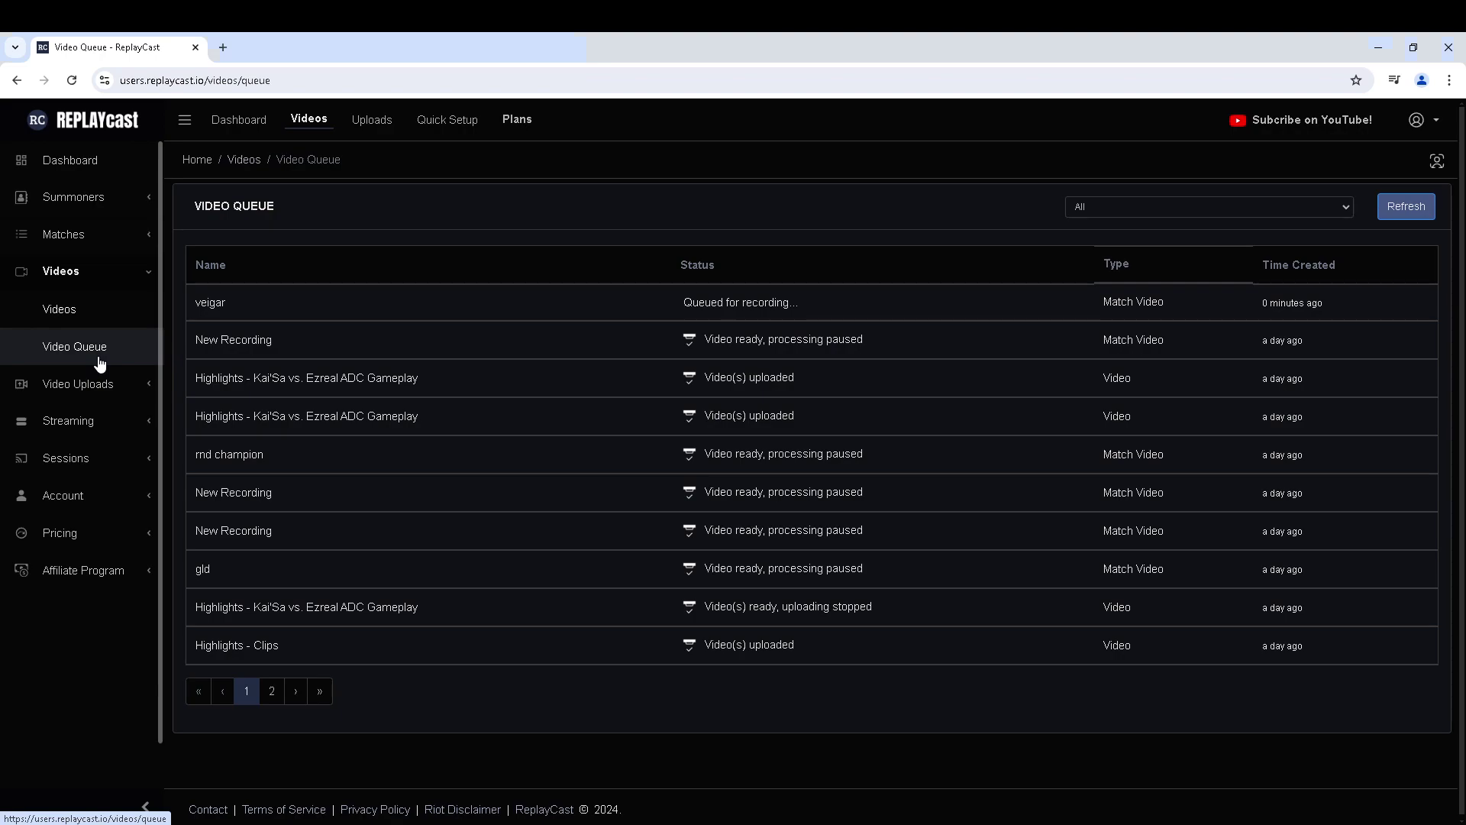
{"action": "left_click", "coordinate": [229, 303]}
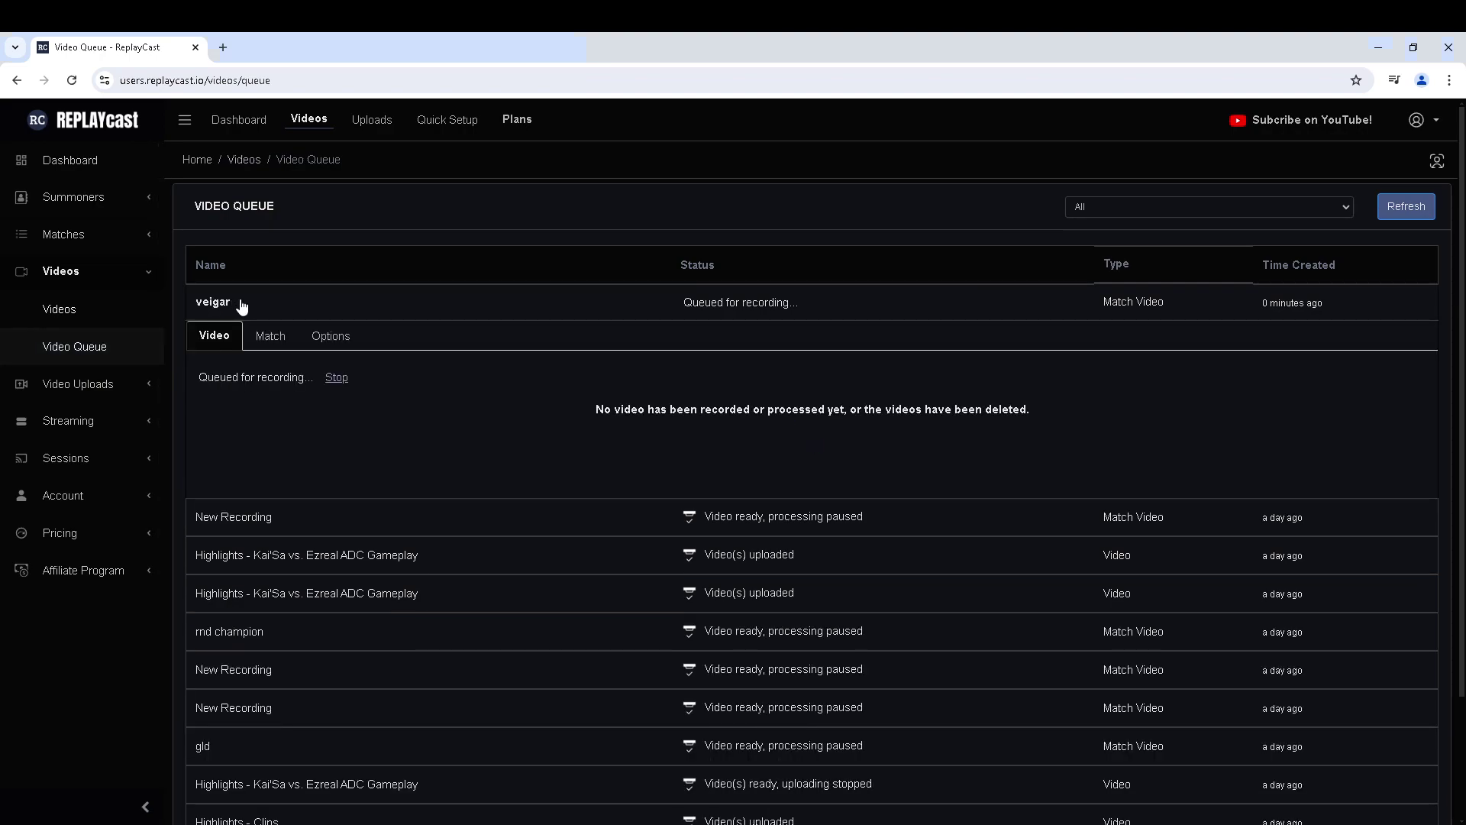
{"action": "left_click", "coordinate": [64, 316]}
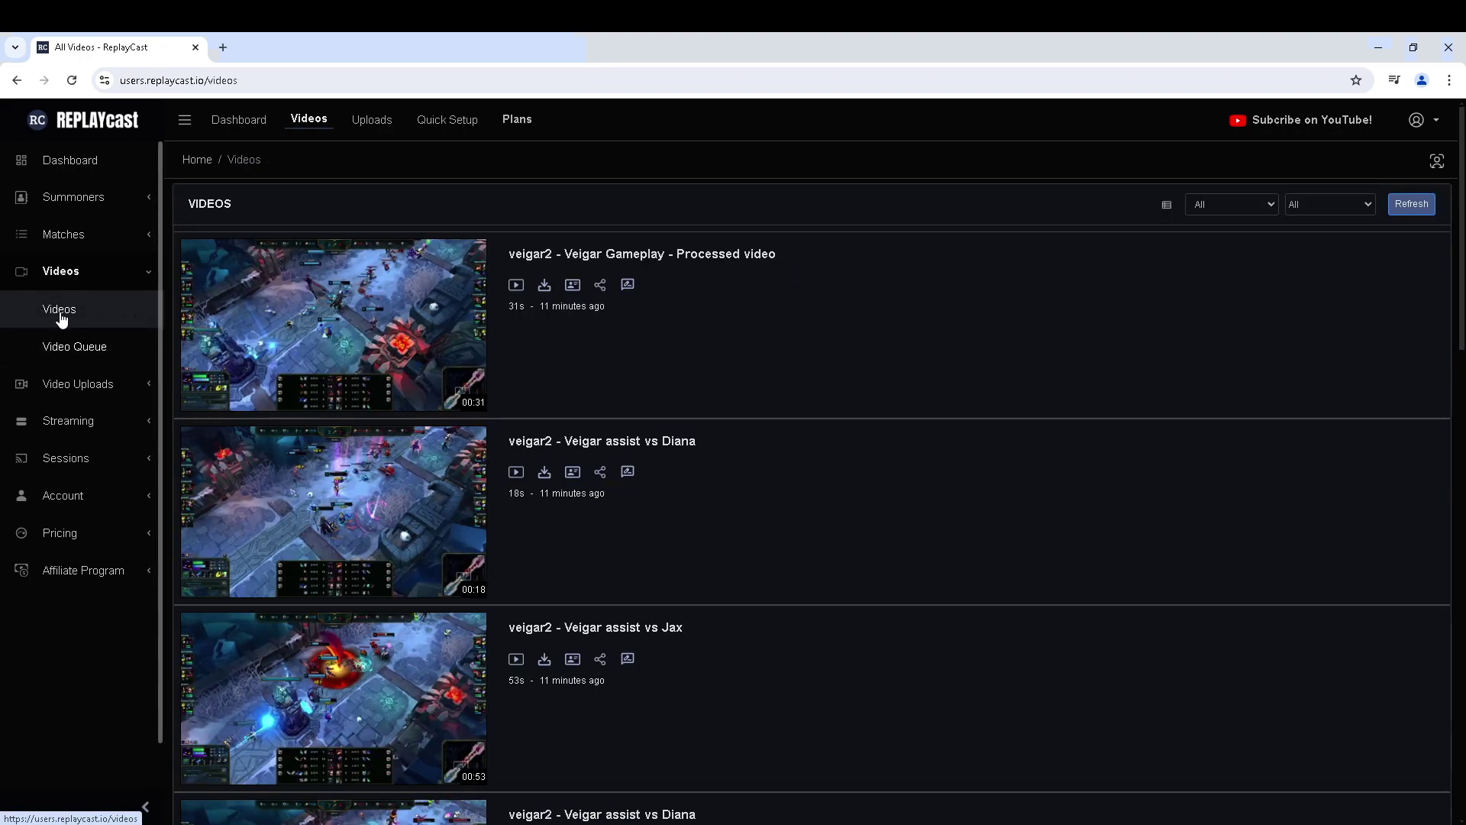
{"action": "mouse_move", "coordinate": [333, 324]}
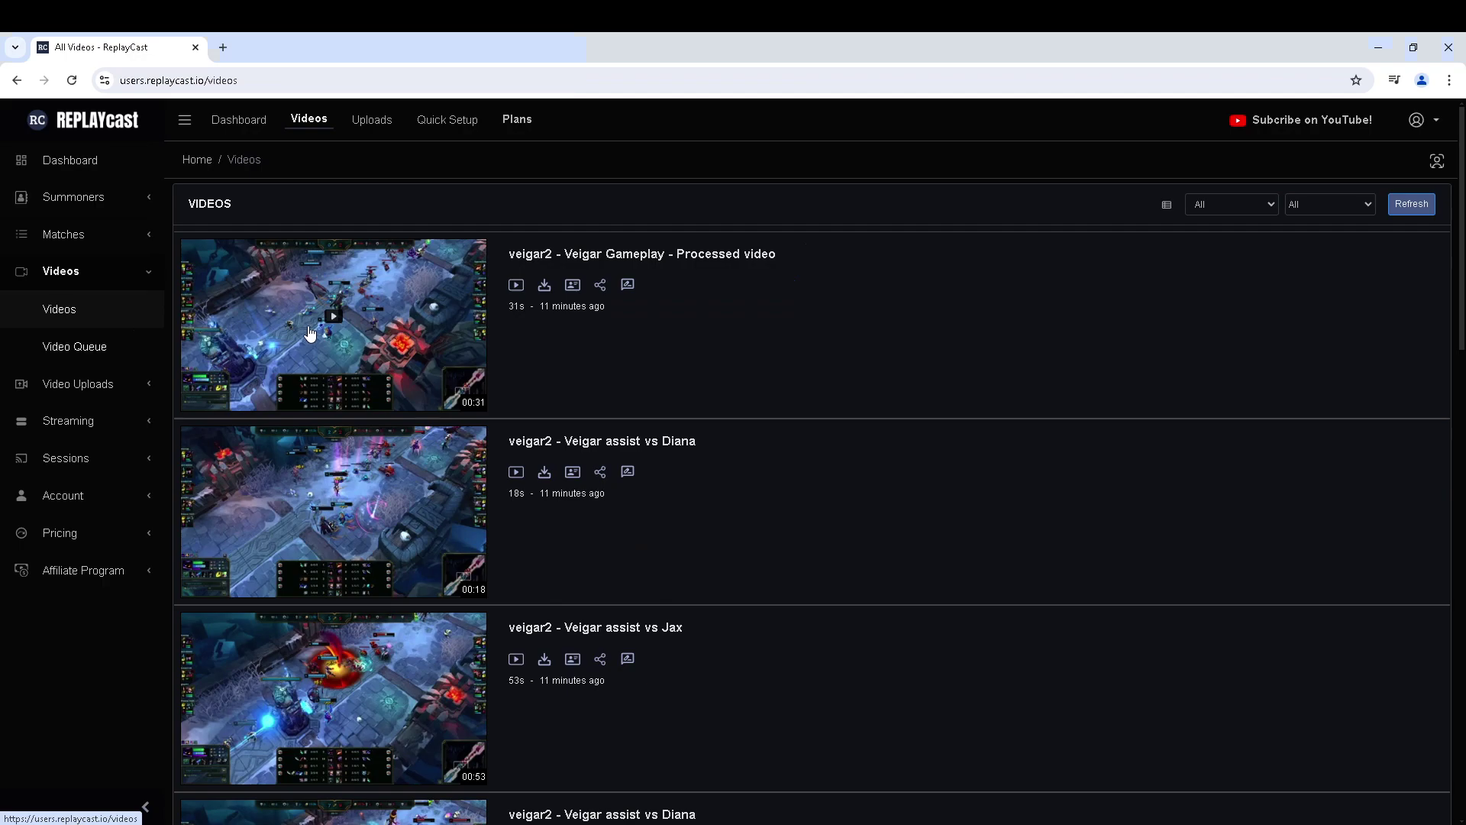
Step: Open 'veigar2 - Veigar Gameplay - Processed video' in the video player
{"action": "left_click", "coordinate": [316, 332]}
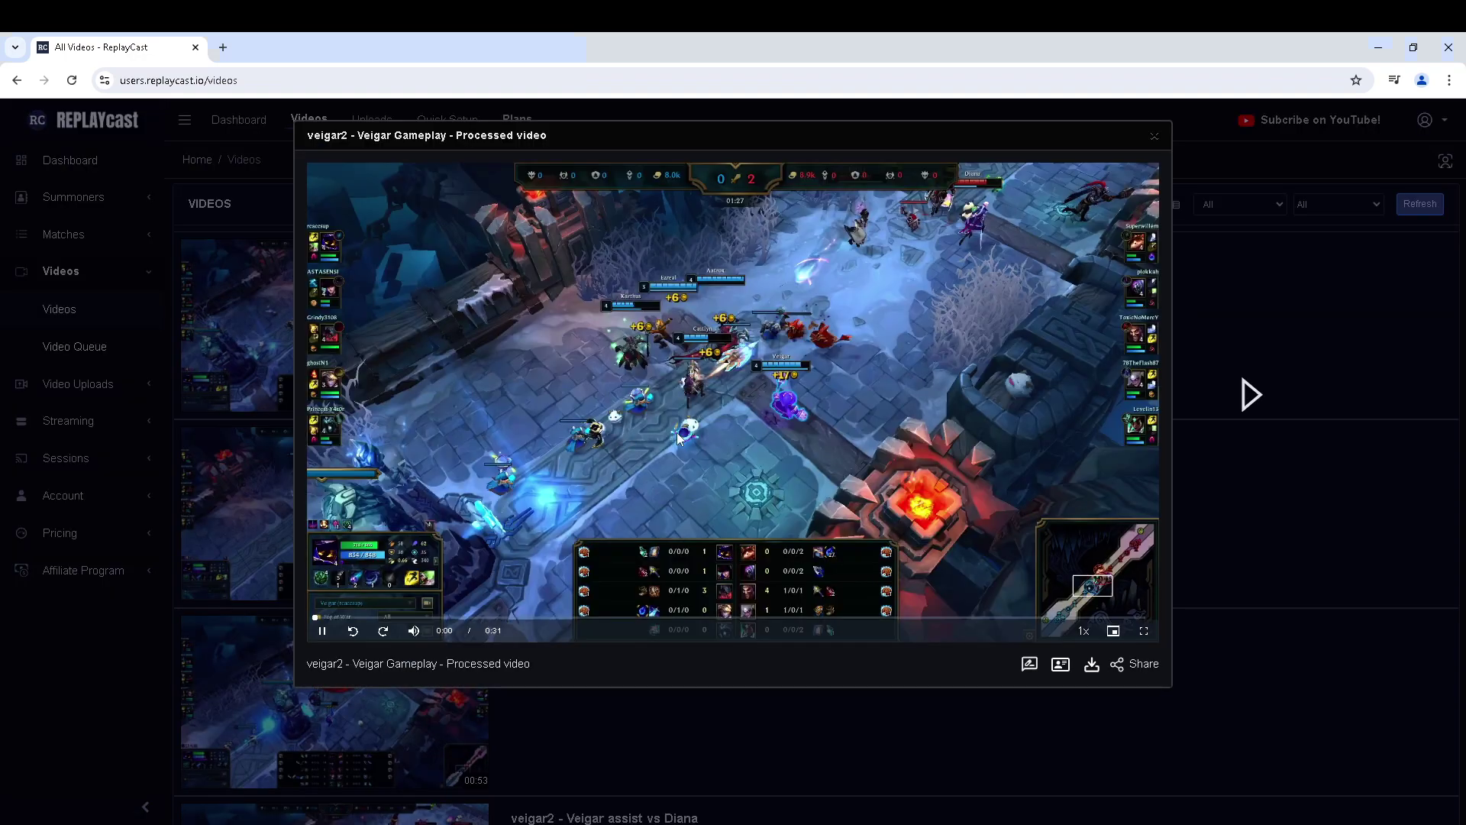